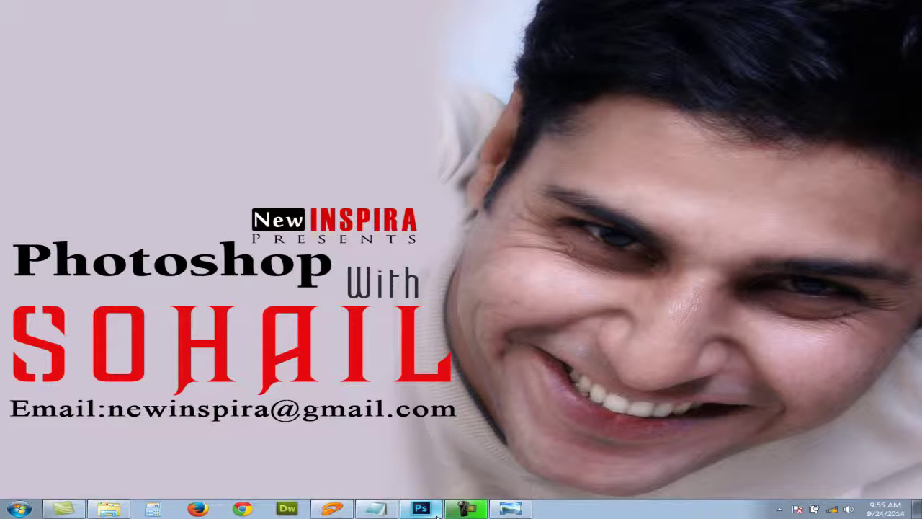
Create a new blank white 500 × 500 pixel document in Photoshop
left_click(436, 514)
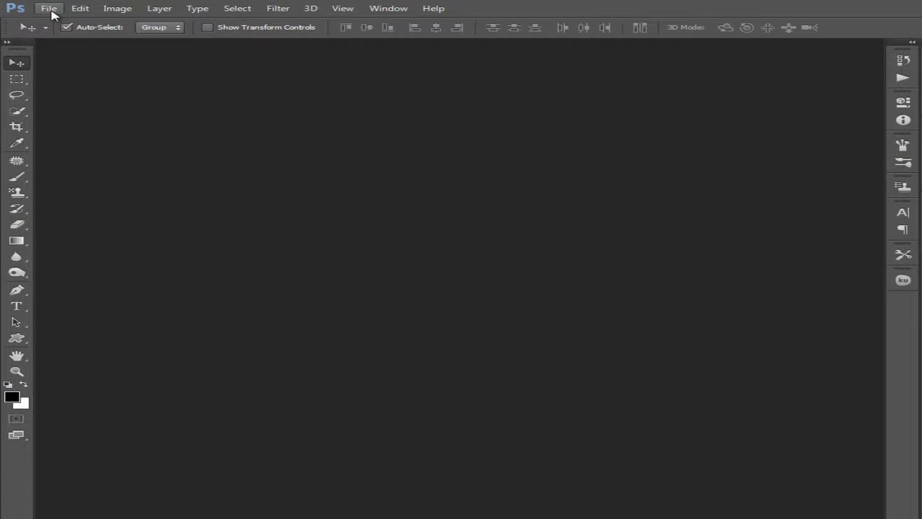
left_click(52, 13)
left_click_drag(202, 170, 91, 173)
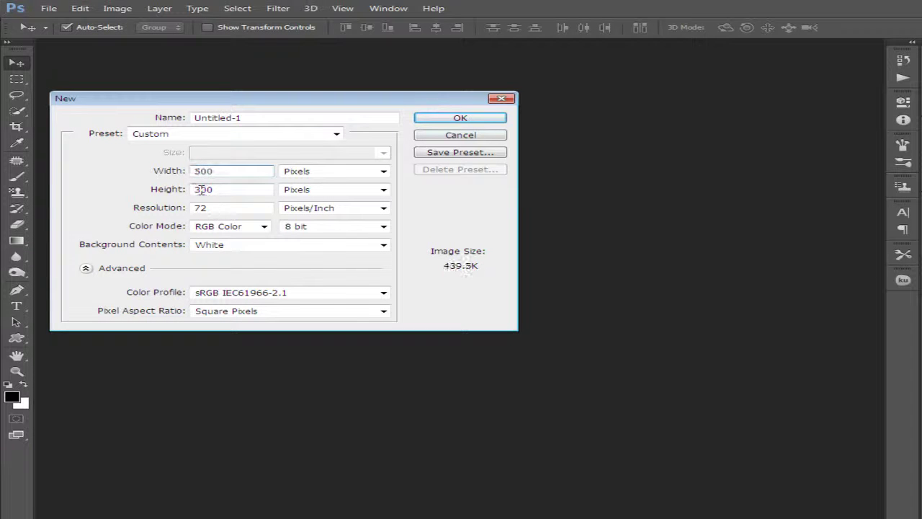
type("5")
left_click(460, 117)
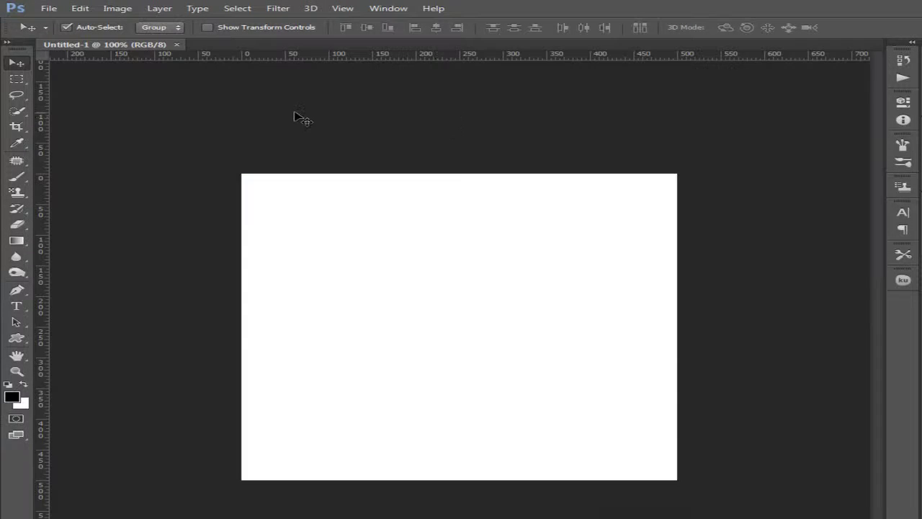
Fill the canvas with colour 3d3d3d, pasting the hex code copied from the notes
left_click(80, 8)
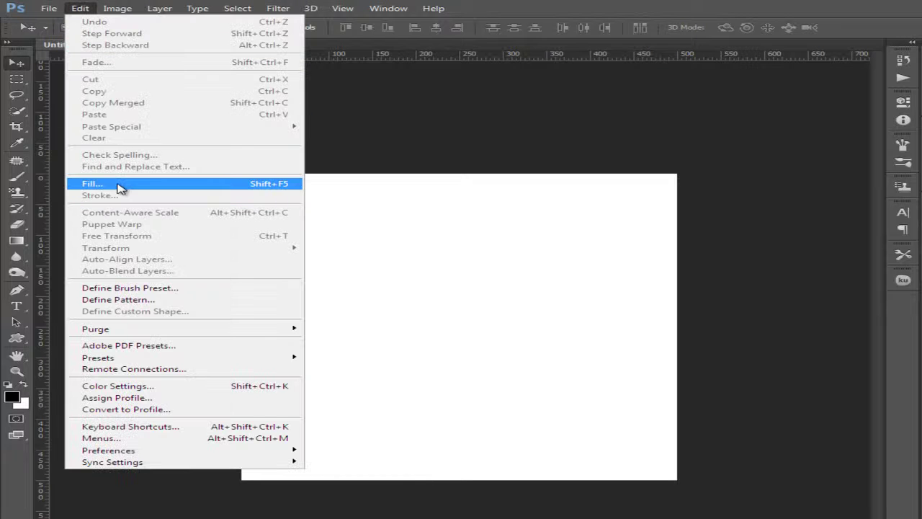
left_click(119, 182)
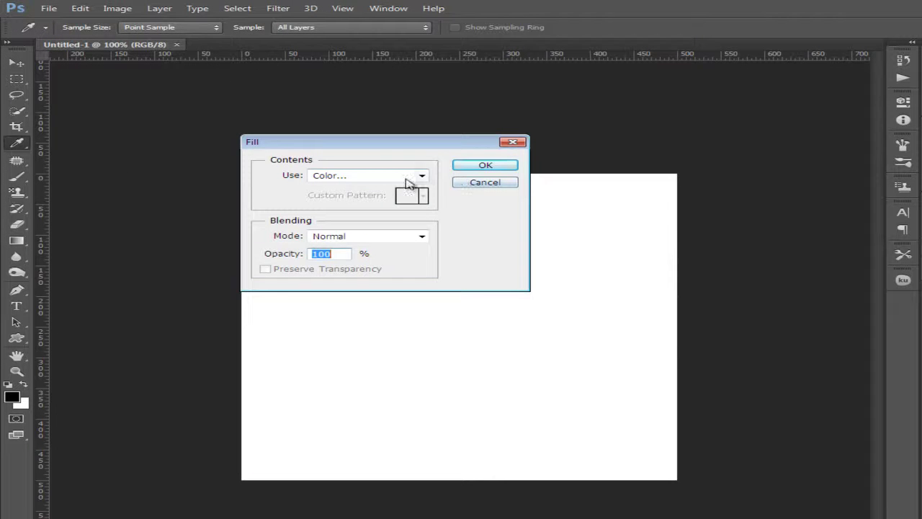
left_click(407, 178)
left_click(350, 206)
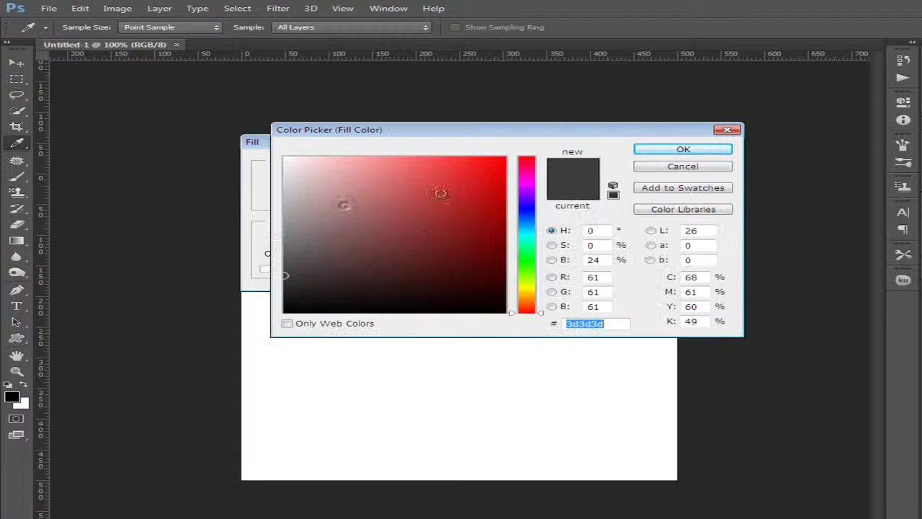
key("alt+Tab")
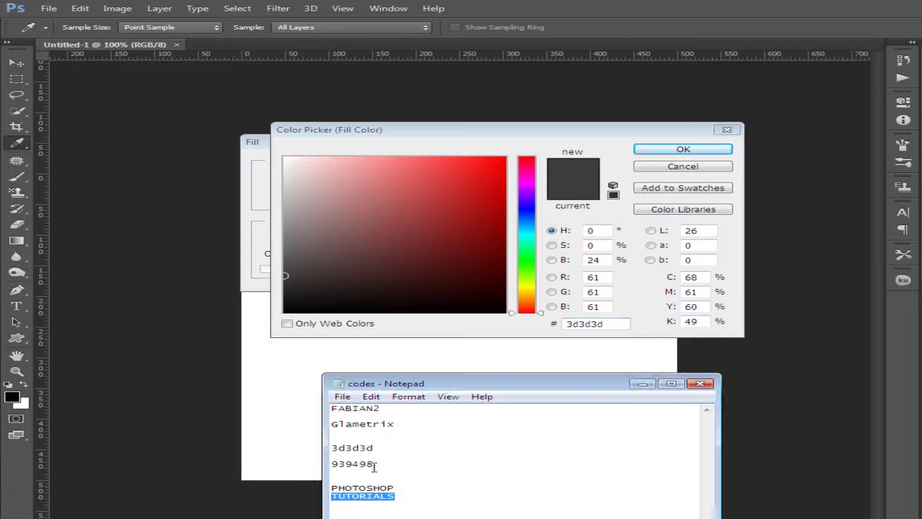
left_click_drag(379, 448, 308, 449)
key("ctrl+c")
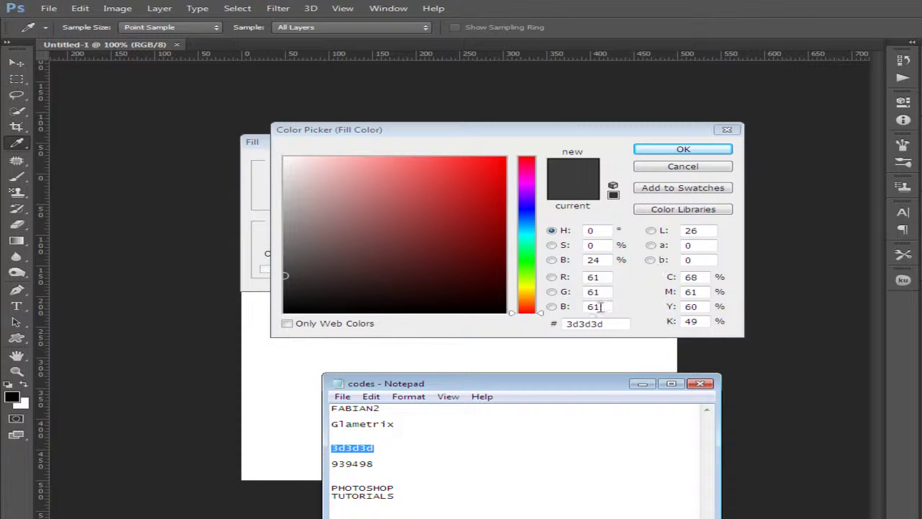
key("alt+Tab")
key("ctrl+v")
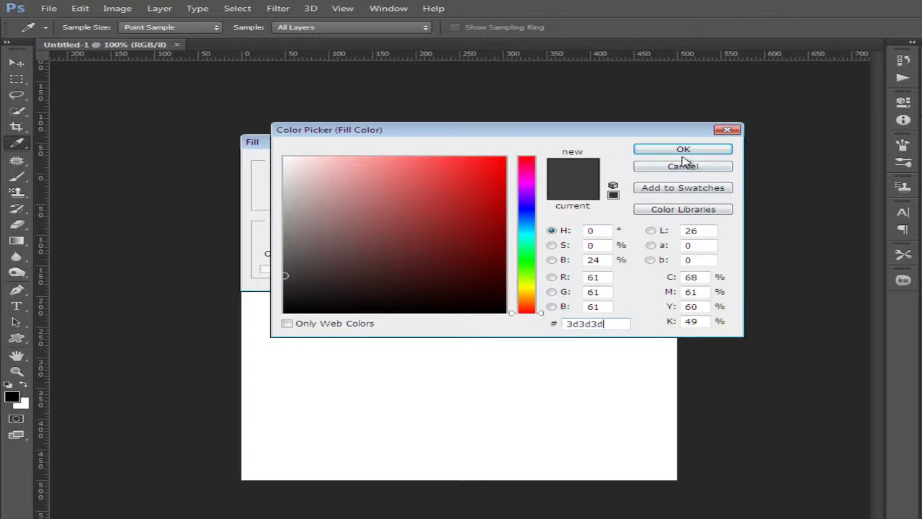
left_click(683, 150)
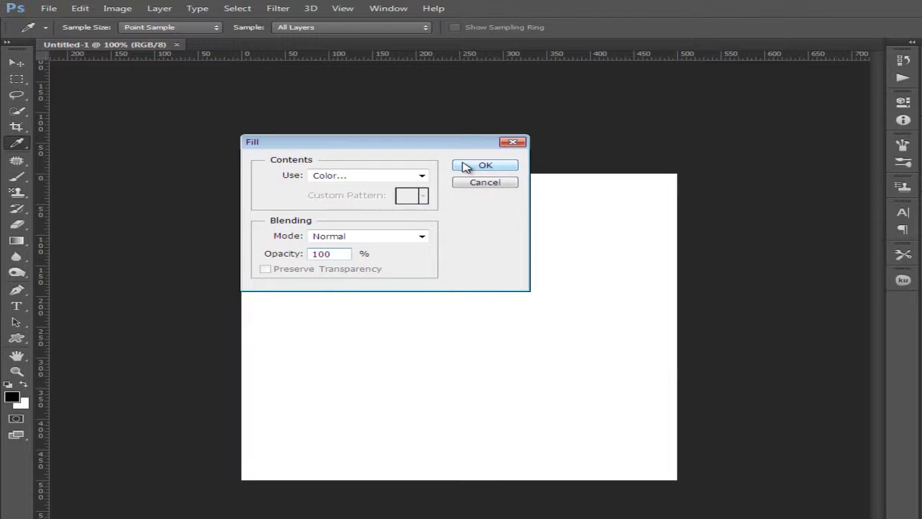
left_click(466, 166)
Type 'C C' near the canvas centre and select all of it
key("v")
left_click(15, 305)
left_click(378, 338)
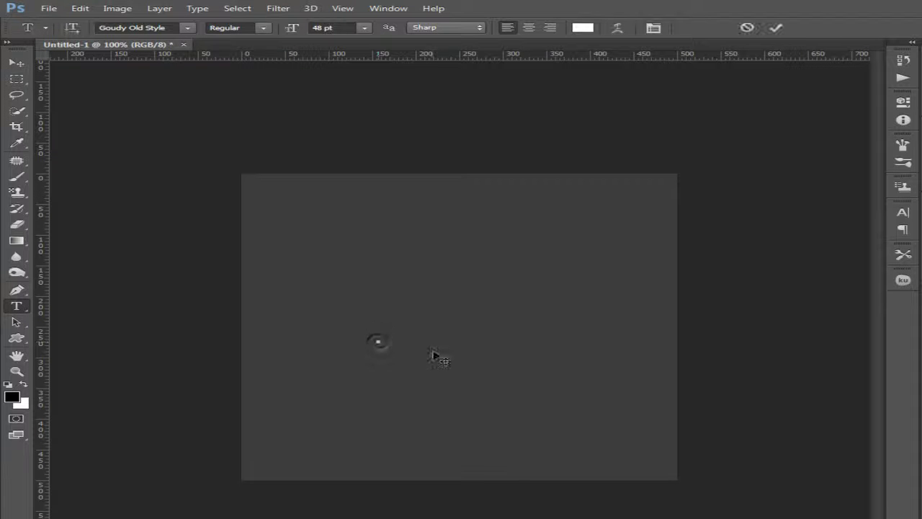
type("C C")
key("ctrl+a")
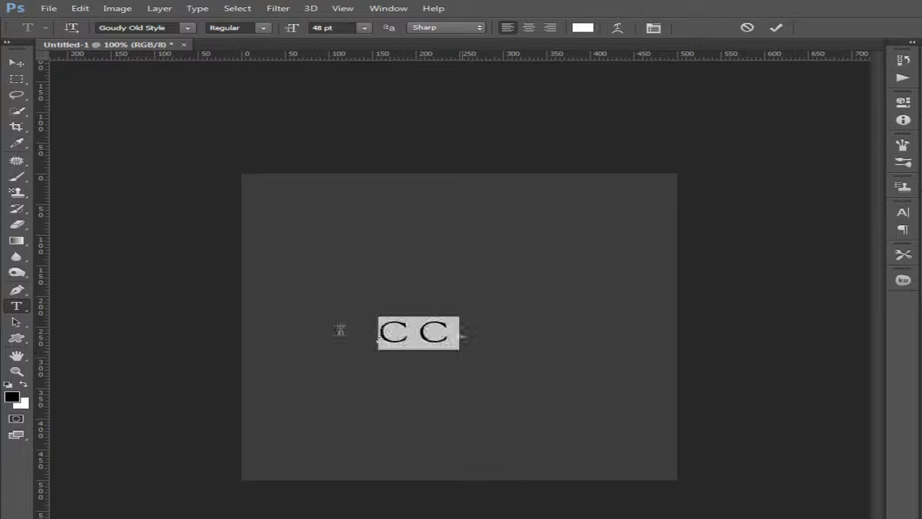
Set the CC text to the FABIAN2 font, tracking 0, size 230 pt
left_click(901, 214)
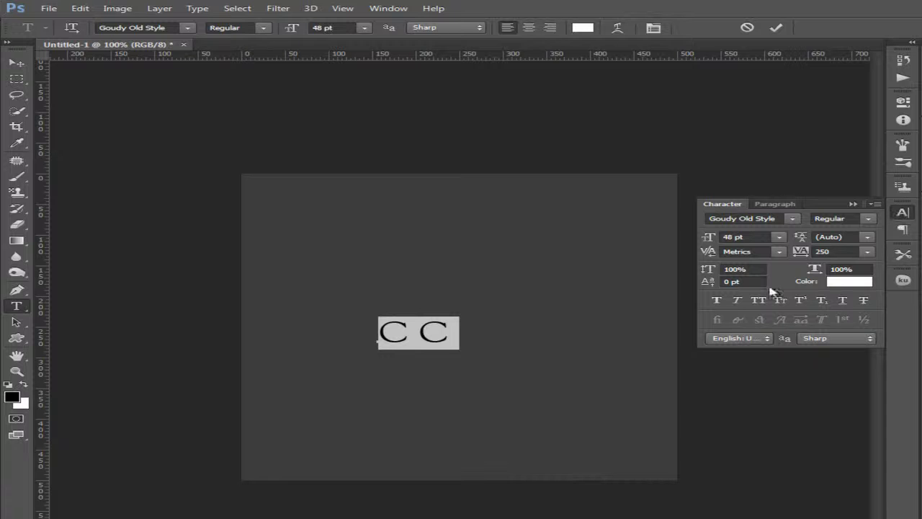
key("alt+Tab")
left_click_drag(402, 408, 205, 409)
key("ctrl+c")
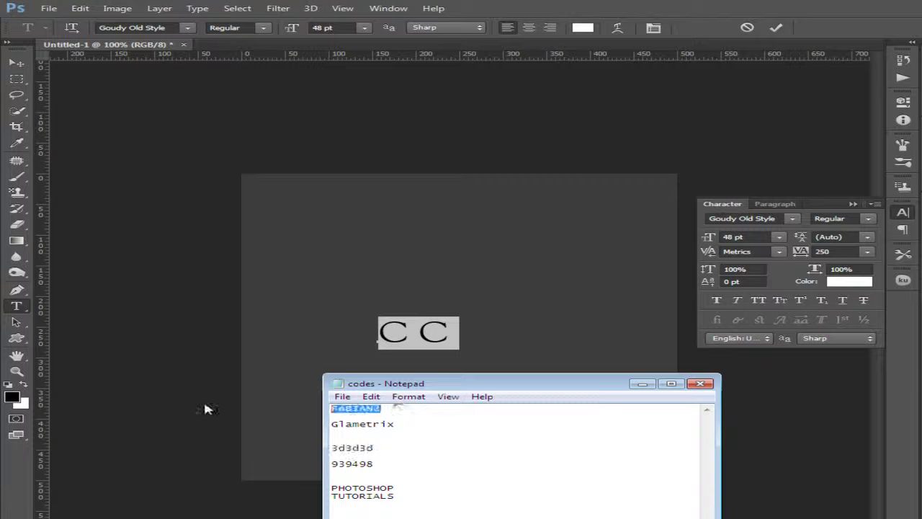
left_click(784, 219)
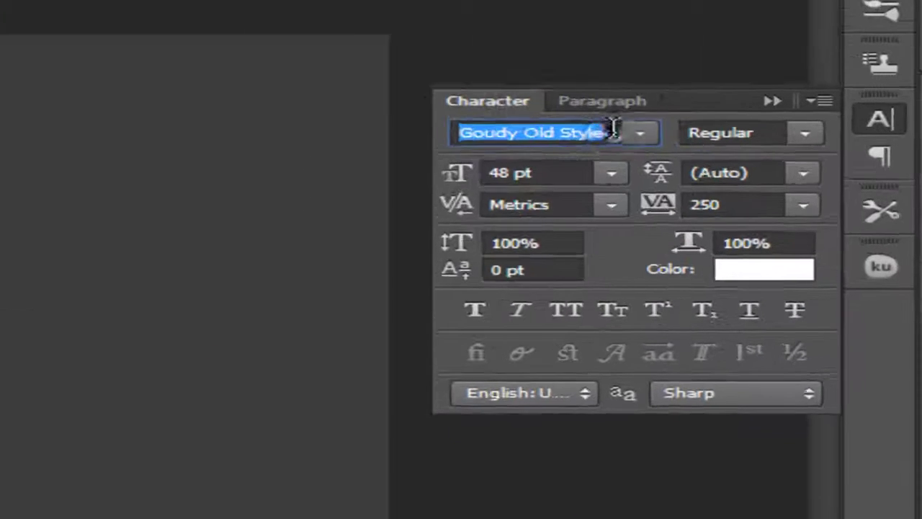
key("ctrl+v")
key("Return")
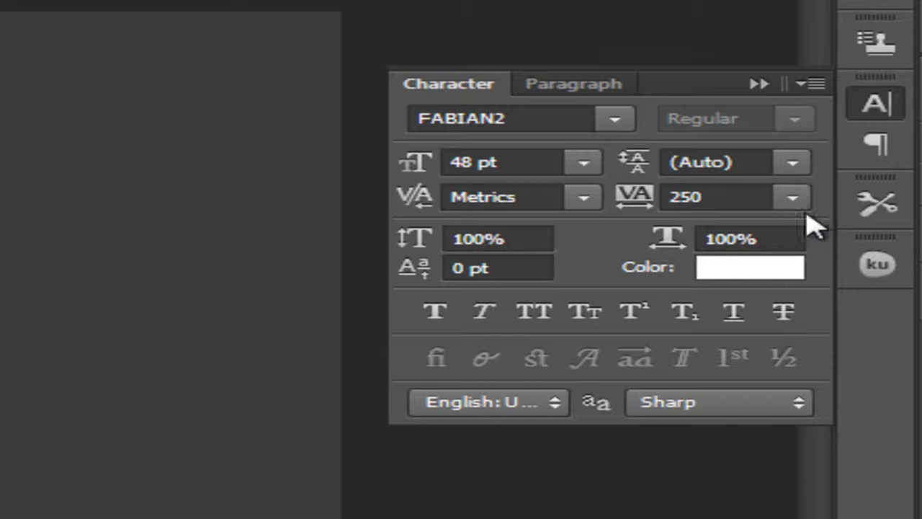
left_click(795, 205)
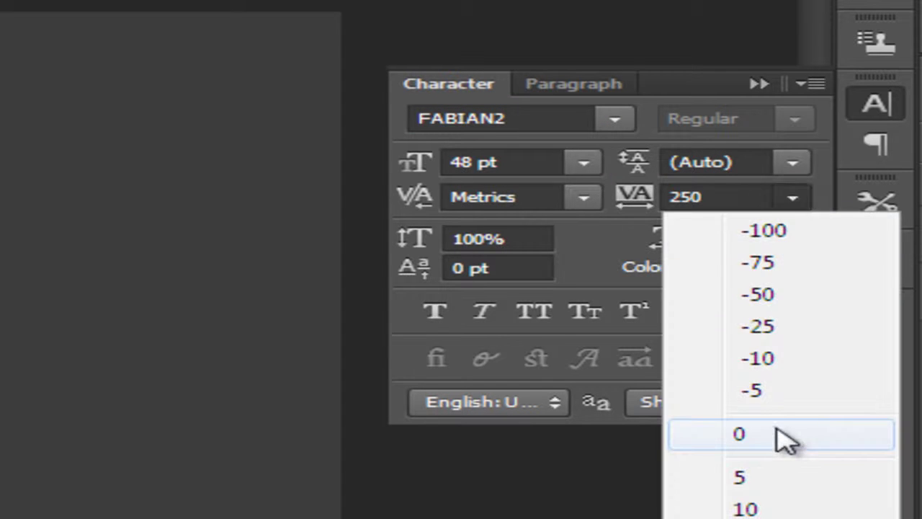
left_click(782, 436)
left_click(460, 162)
double_click(461, 162)
type("230")
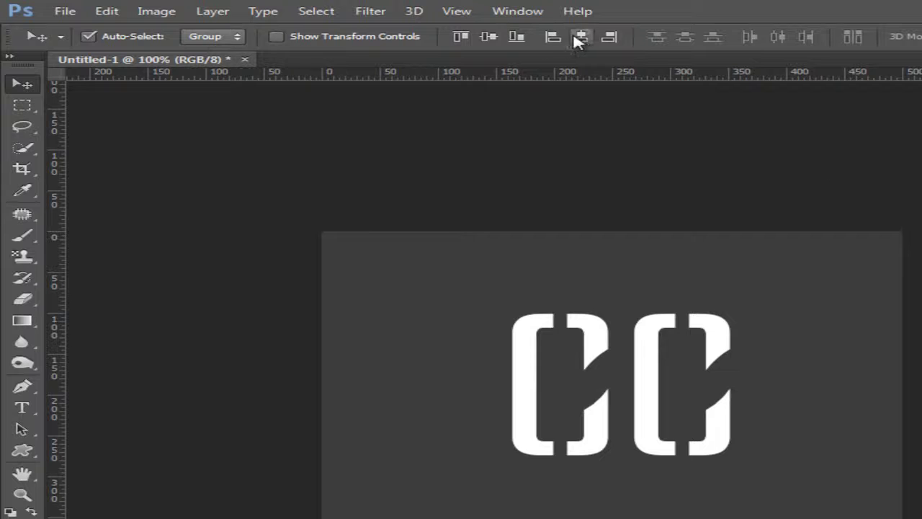
Centre the CC text on the canvas, then add a white stroke and a gradient overlay
left_click(580, 36)
left_click(489, 37)
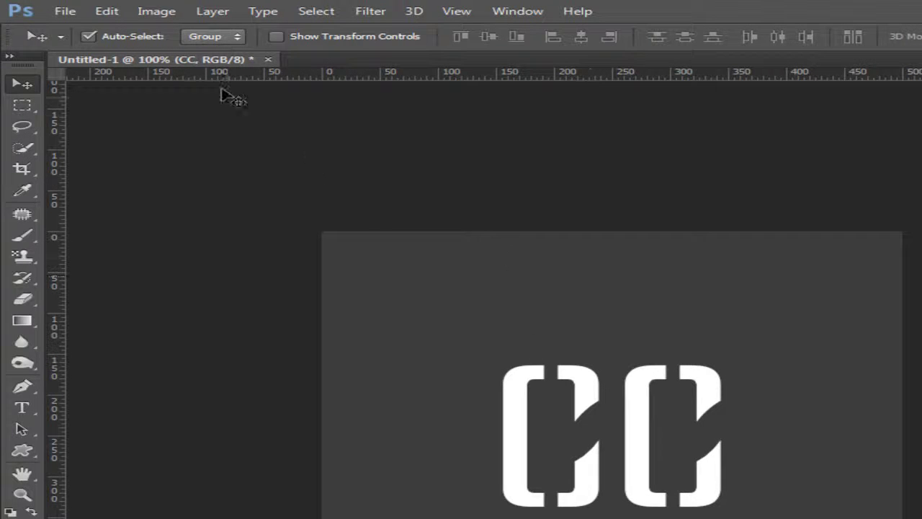
left_click(210, 11)
mouse_move(243, 115)
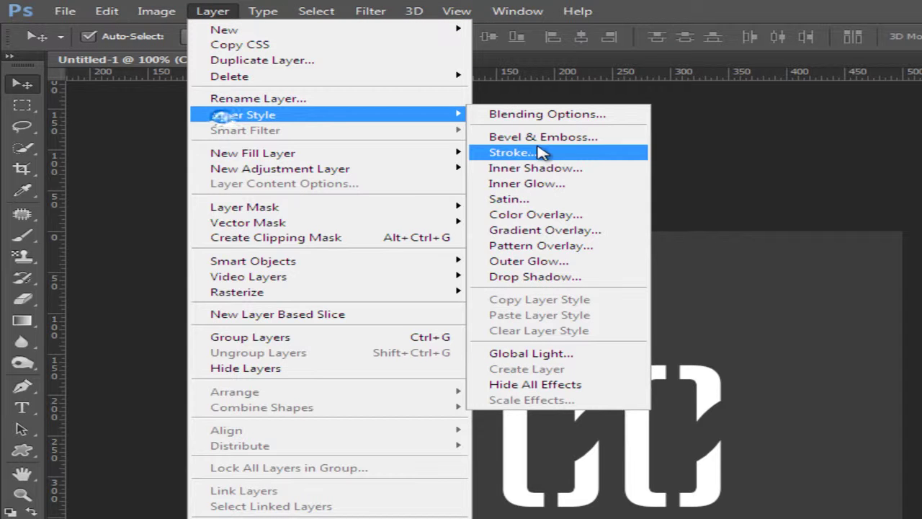
left_click(517, 153)
left_click(389, 257)
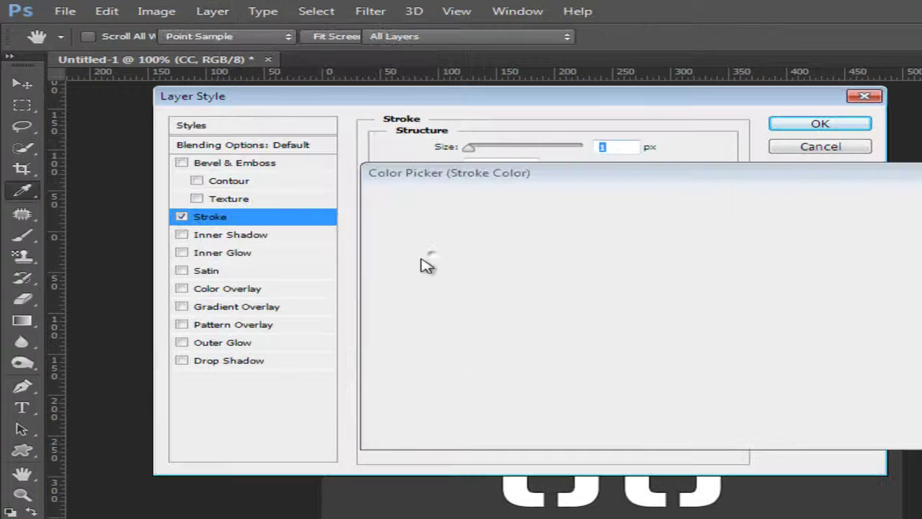
left_click(382, 211)
left_click(890, 200)
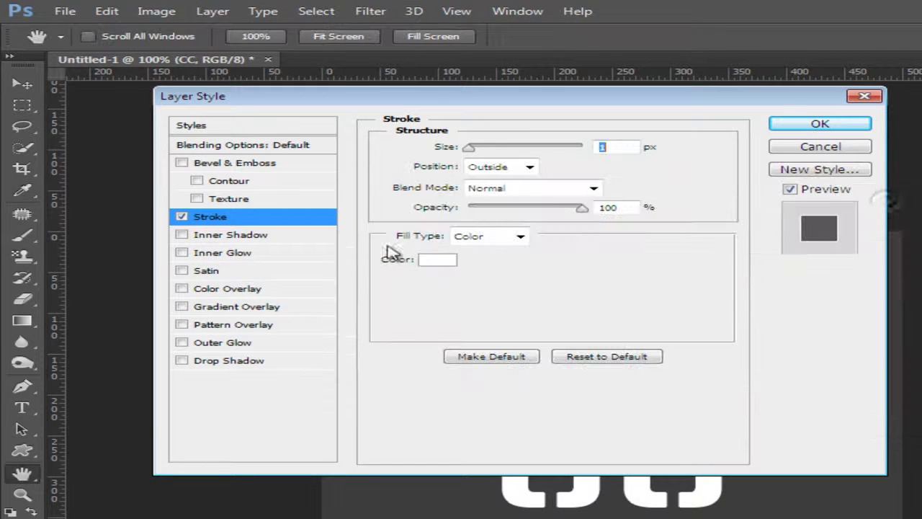
left_click(258, 308)
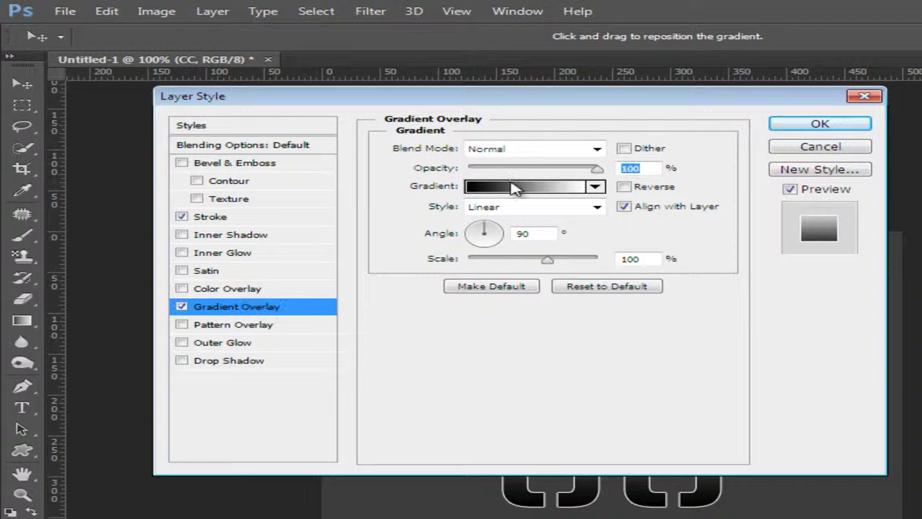
Change the gradient's dark stop colour to 939498
left_click(513, 187)
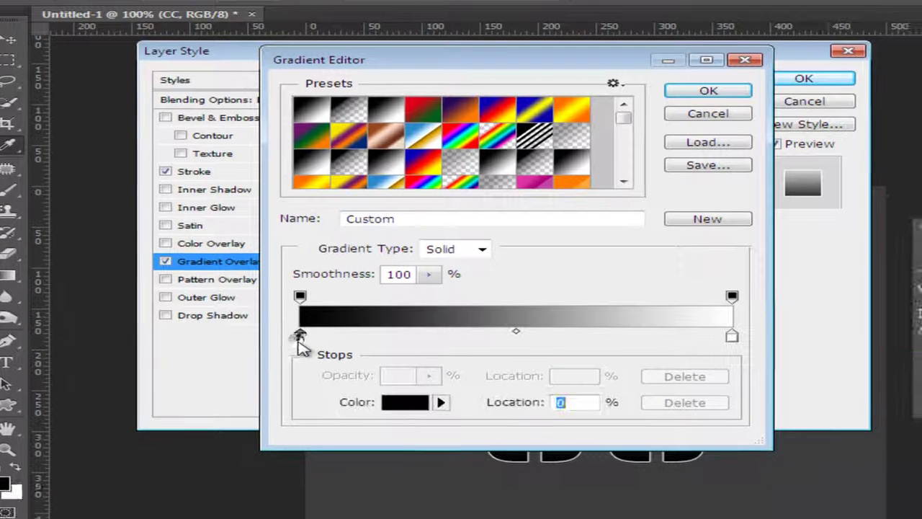
double_click(316, 381)
left_click(493, 502)
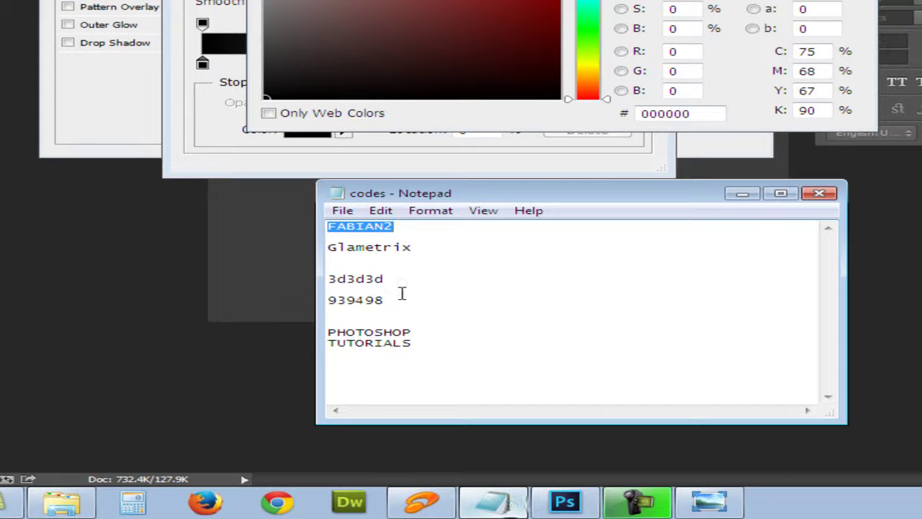
left_click_drag(395, 300, 288, 304)
key("ctrl+c")
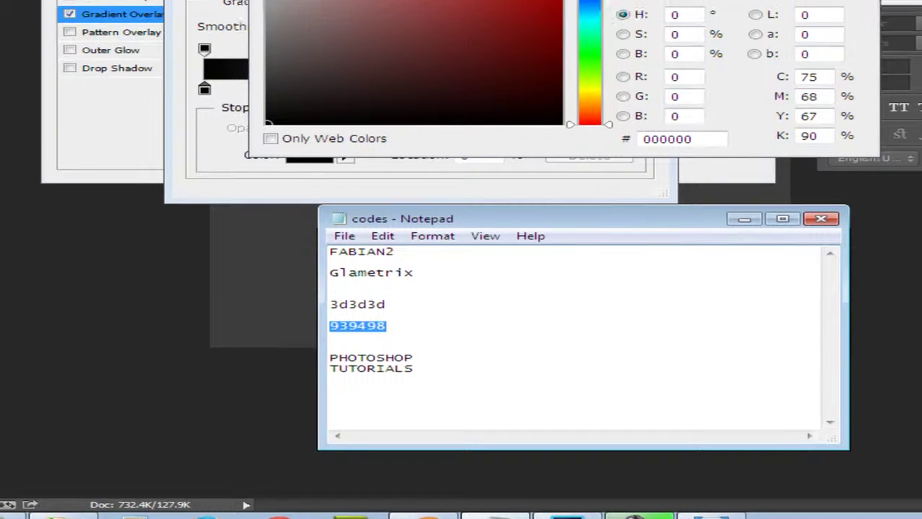
left_click(810, 126)
double_click(720, 430)
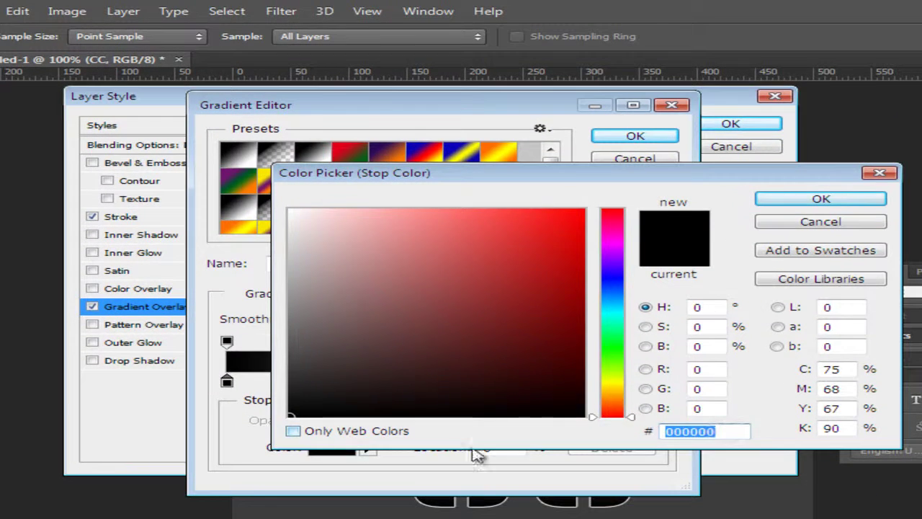
key("ctrl+v")
left_click(821, 199)
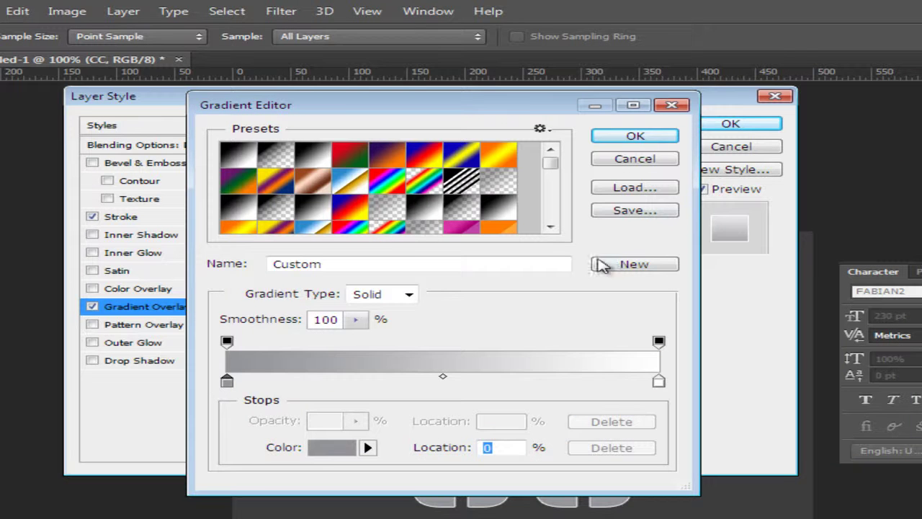
left_click(635, 136)
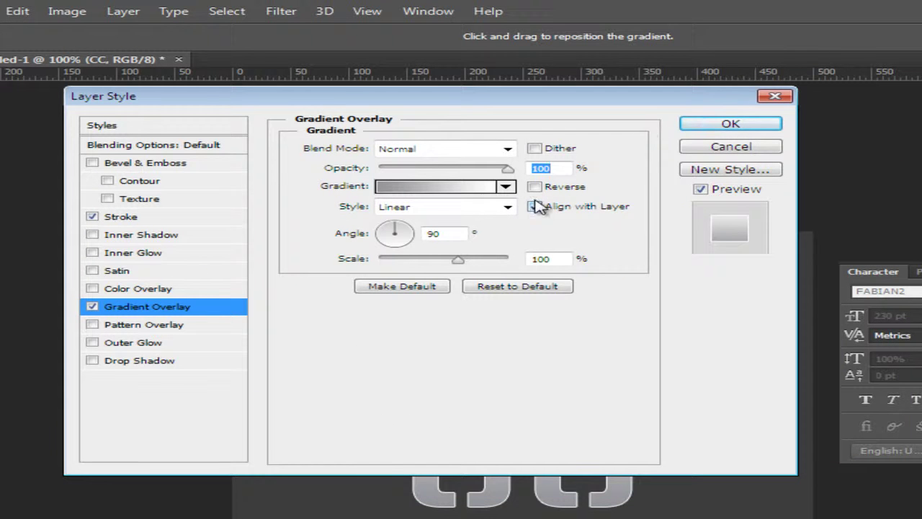
Set the gradient overlay style to Reflected with a 0° angle
left_click(497, 208)
left_click(449, 267)
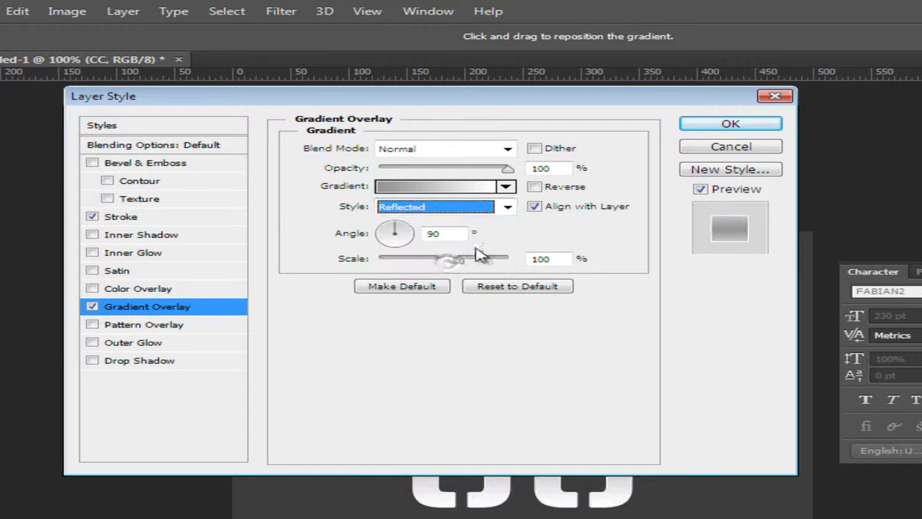
double_click(434, 234)
type("0")
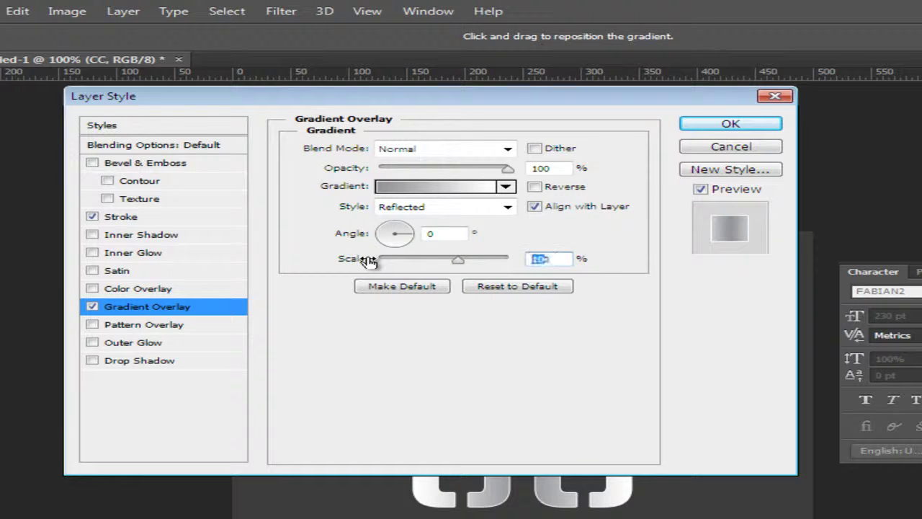
key("Tab")
type("90")
Add a Normal drop shadow at 100% opacity, distance 5, spread 5, without global light
left_click(174, 363)
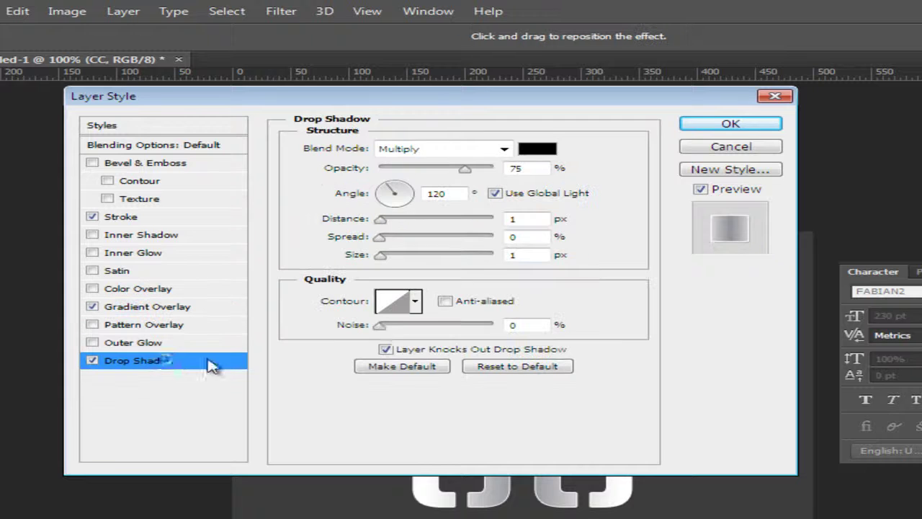
left_click_drag(473, 172, 504, 170)
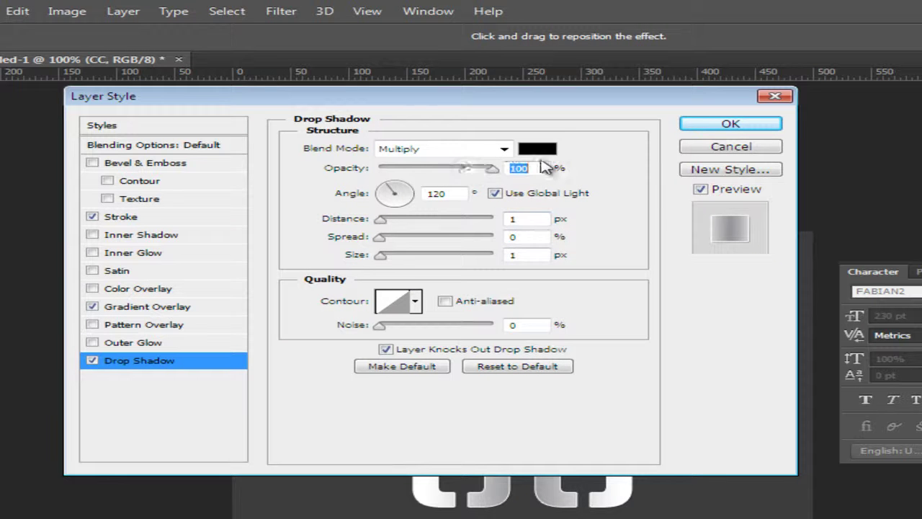
left_click(503, 148)
left_click(487, 165)
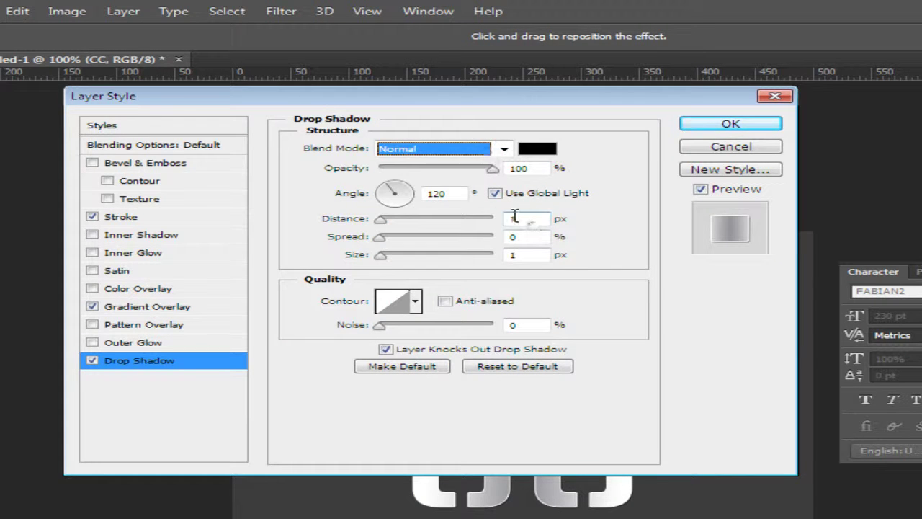
double_click(511, 218)
type("55")
left_click(494, 193)
left_click(752, 125)
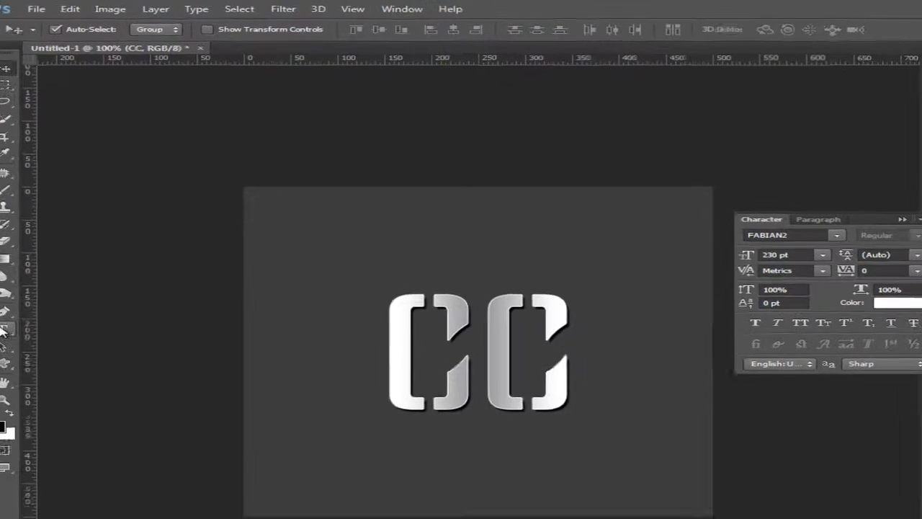
Start a new text entry above the logo in Glametrix at 30 pt
left_click(4, 329)
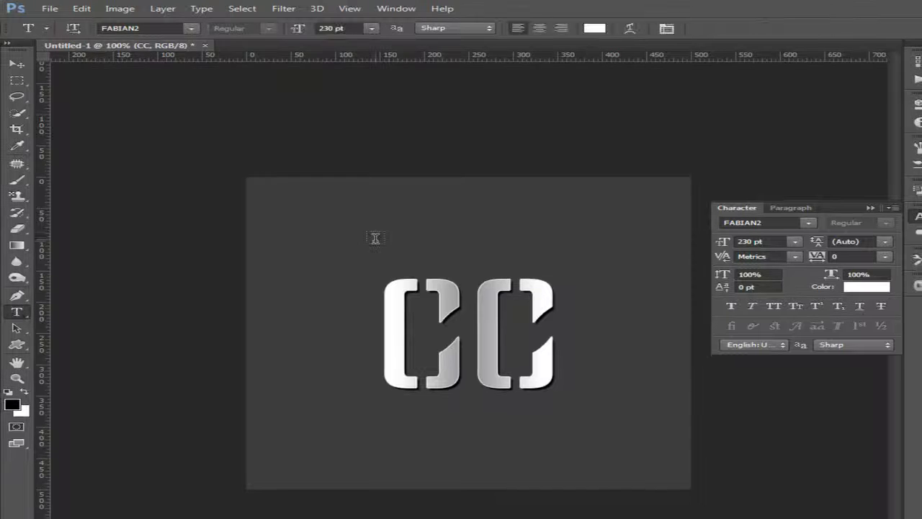
left_click(375, 238)
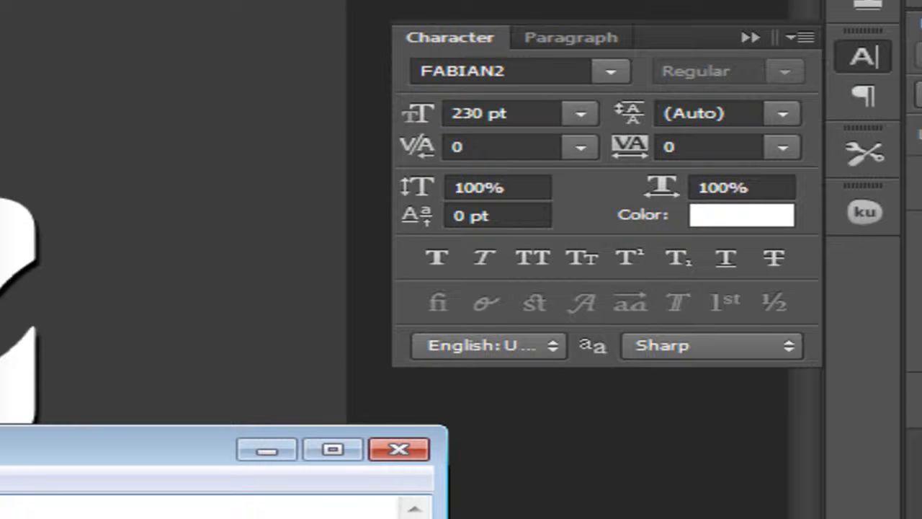
left_click(549, 70)
type("Glametrix")
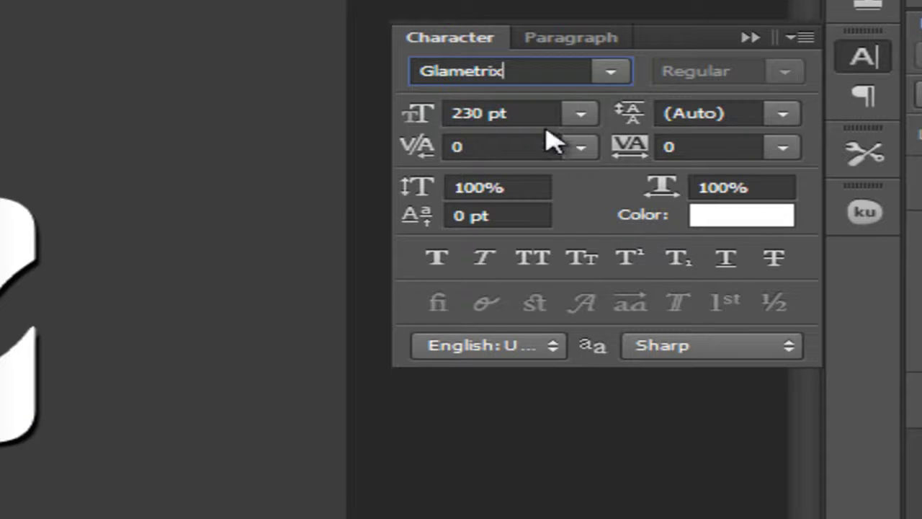
left_click(578, 113)
left_click(537, 468)
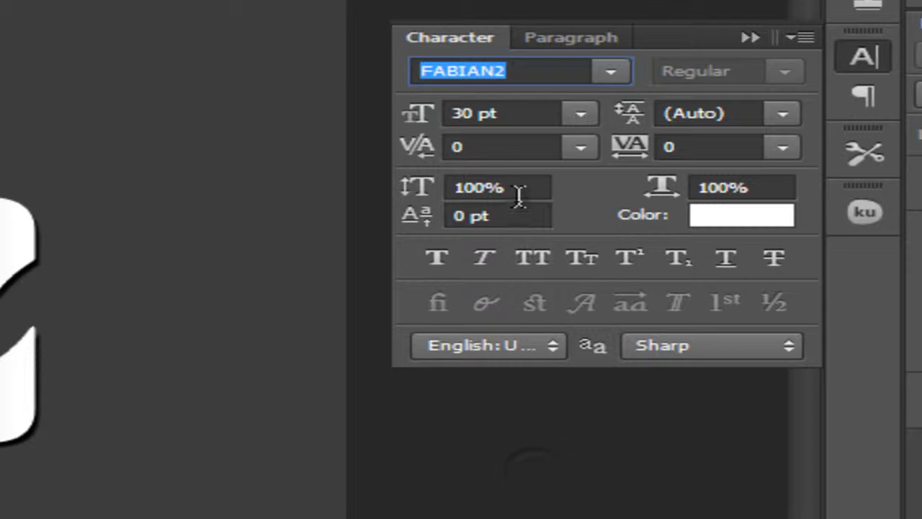
Set the text's vertical scale to 80% and tracking to 250
left_click(477, 188)
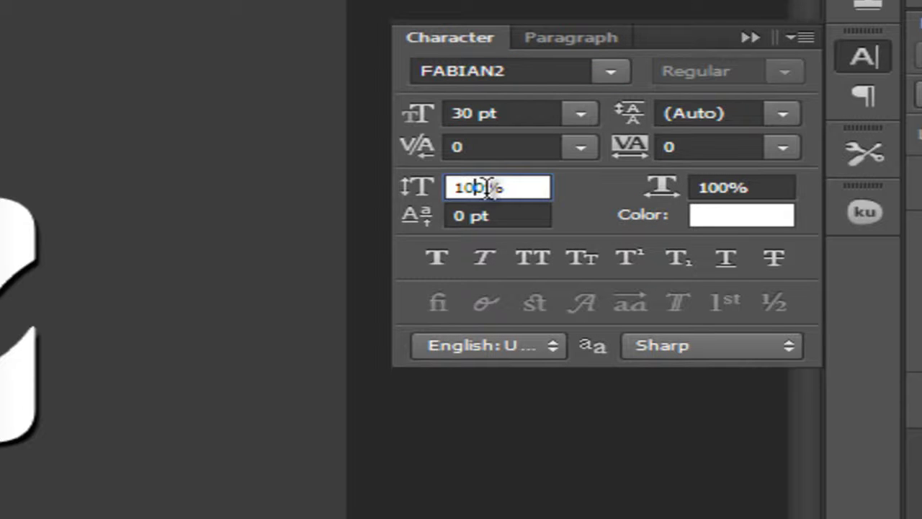
double_click(467, 187)
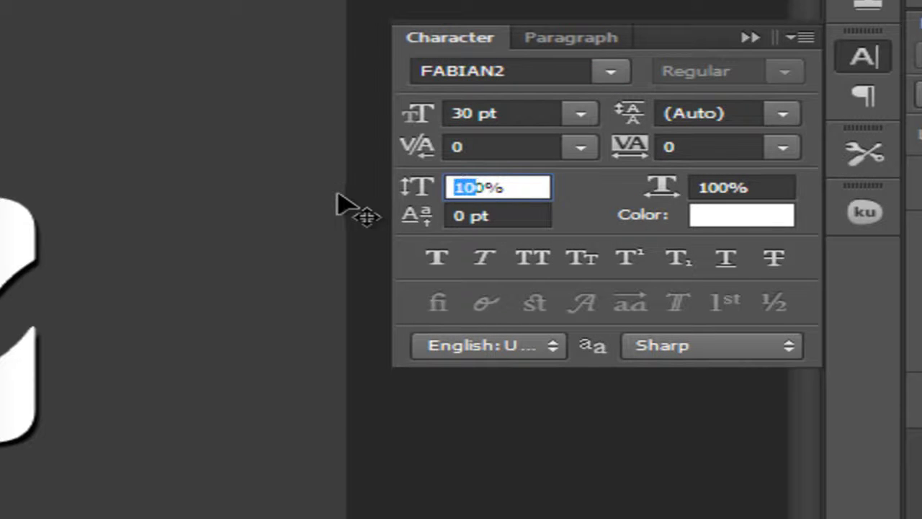
type("80")
key("Return")
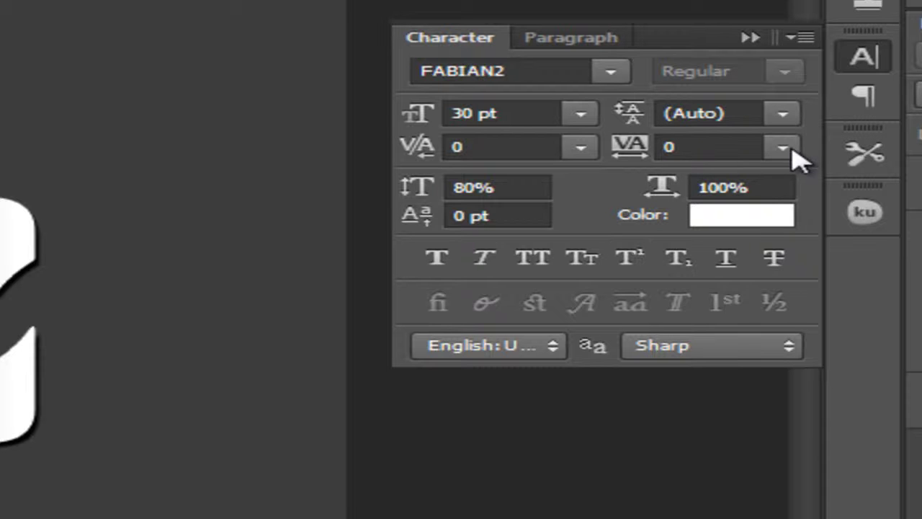
left_click(792, 150)
left_click(673, 144)
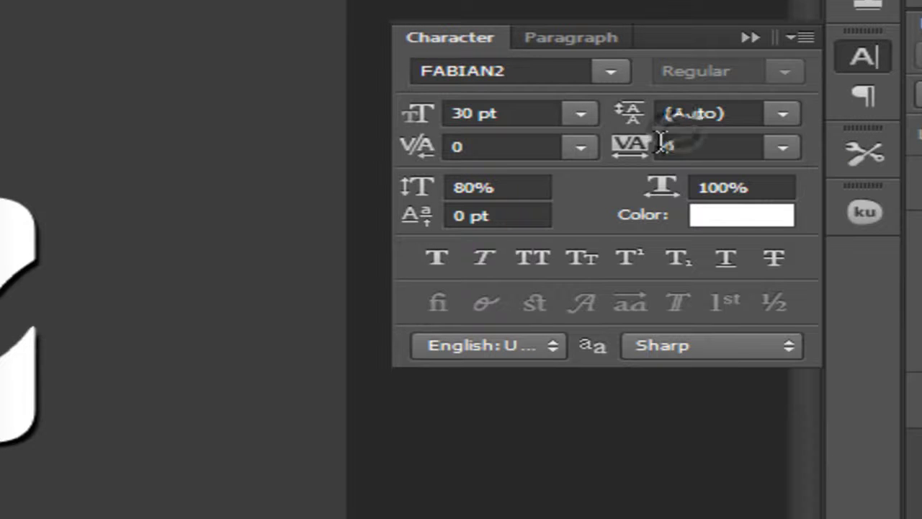
type("20")
key("Return")
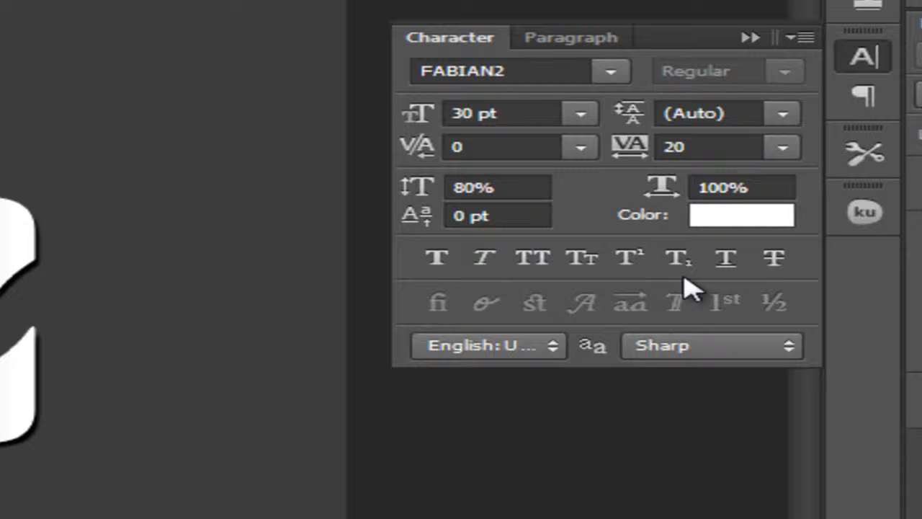
left_click(677, 146)
type("250")
key("Return")
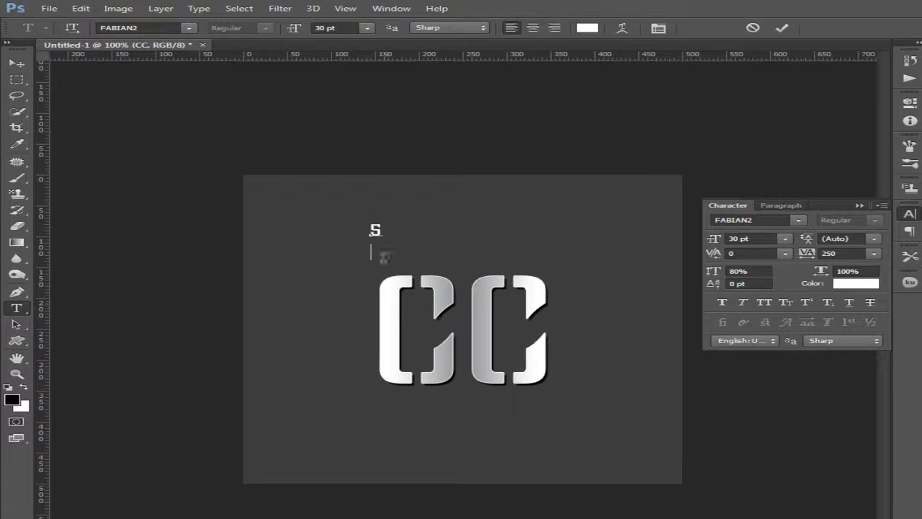
Paste the word 'PHOTOSHOP' from the notes as a text line above the CC
left_click(369, 232)
key("alt+Tab")
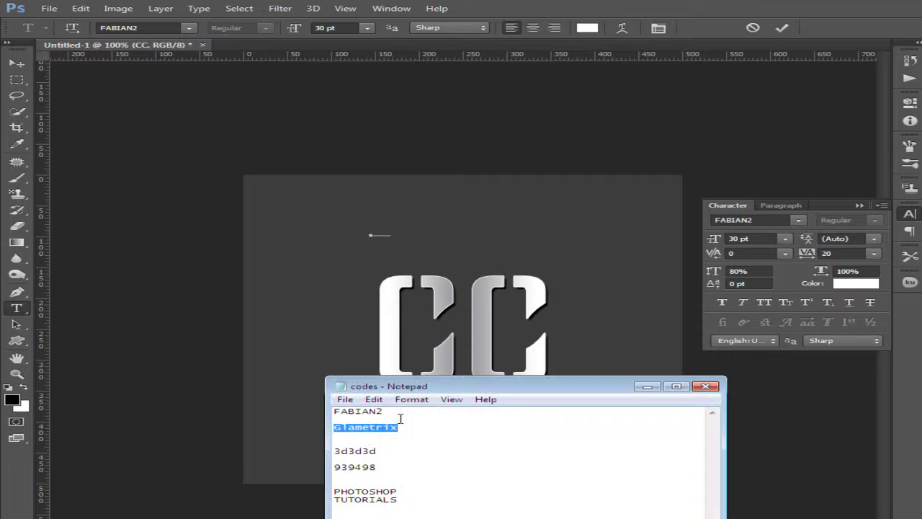
left_click_drag(408, 490, 293, 489)
key("ctrl+c")
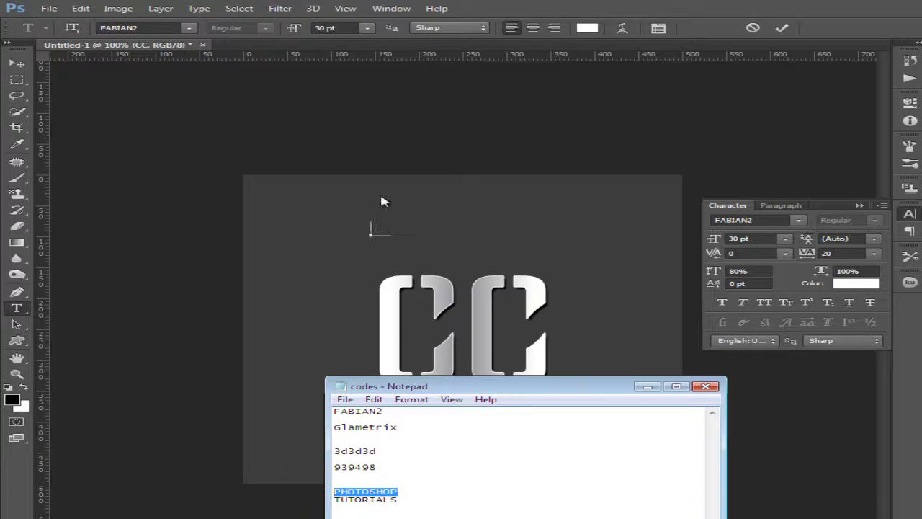
key("alt+Tab")
left_click(371, 232)
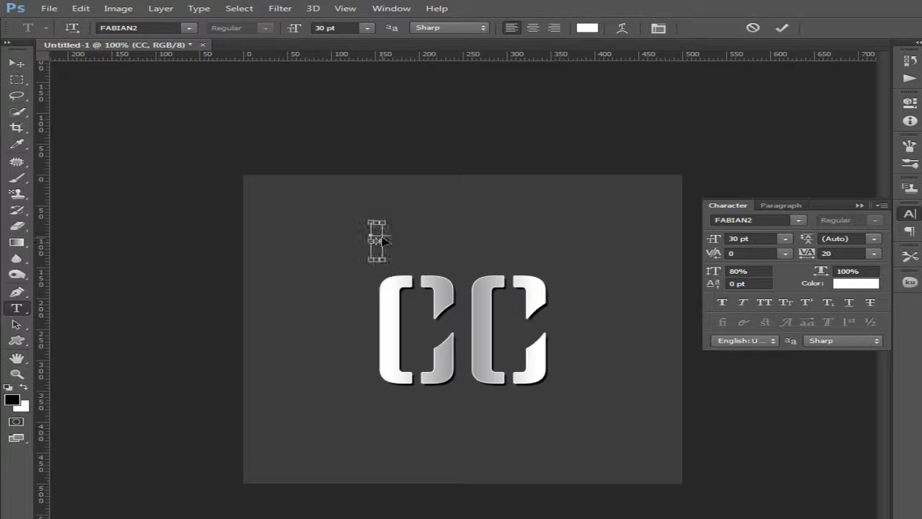
key("ctrl+v")
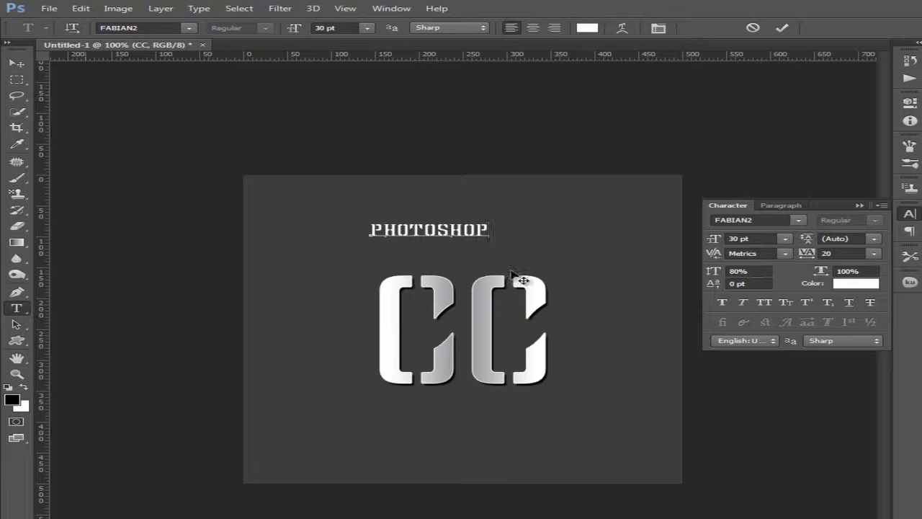
key("ctrl+a")
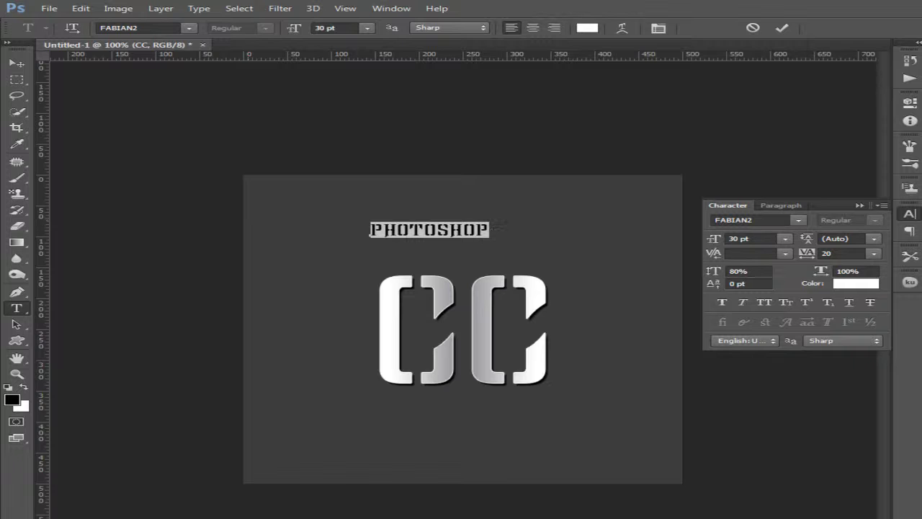
Change the PHOTOSHOP heading's font to Glametrix
key("alt+Tab")
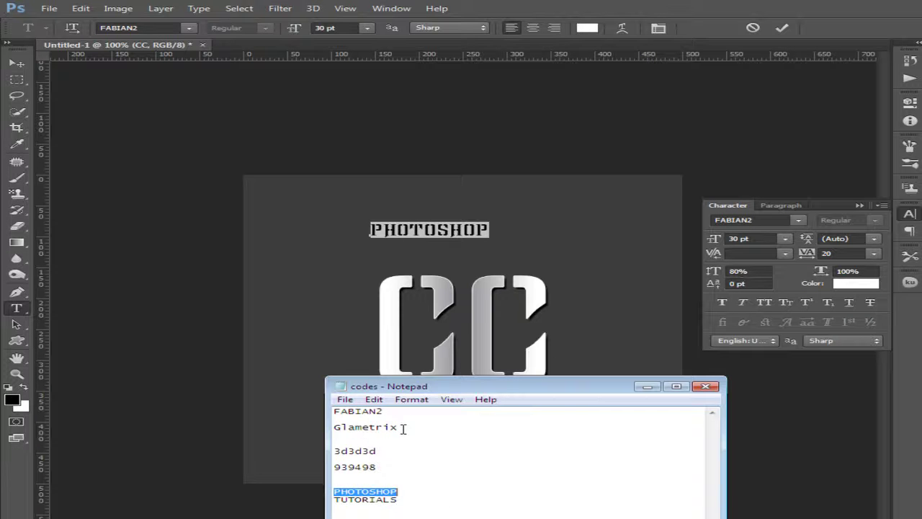
left_click_drag(403, 427, 269, 432)
key("ctrl+c")
left_click(766, 221)
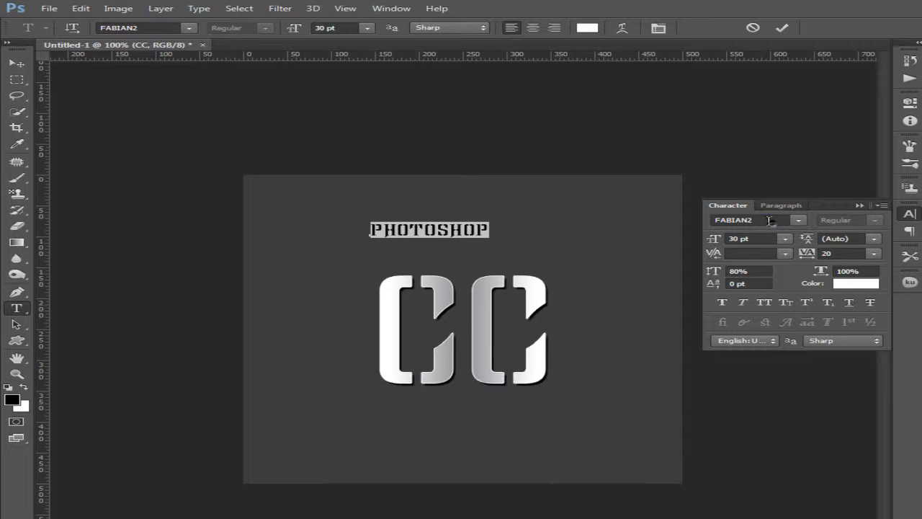
key("ctrl+v")
key("Return")
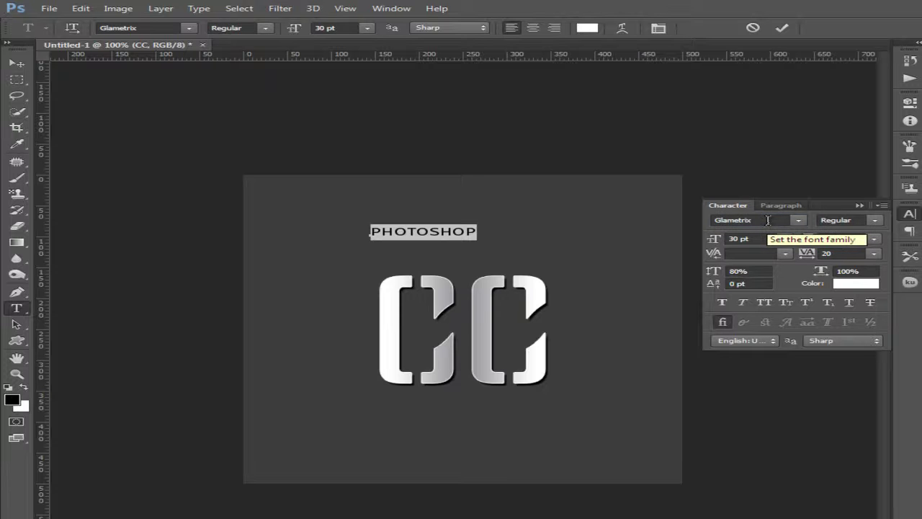
Set the heading's tracking to 250, position it above the CC, and select both layers
left_click_drag(409, 268, 448, 285)
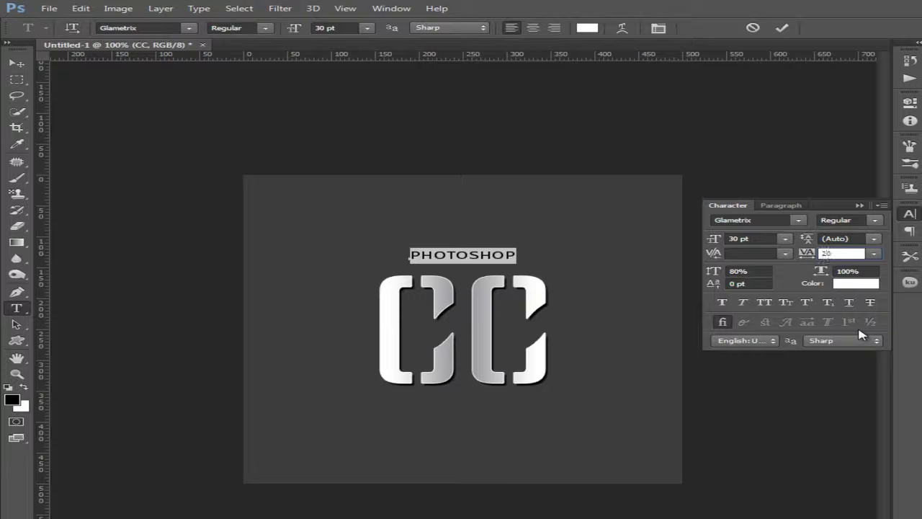
type("0")
key("Return")
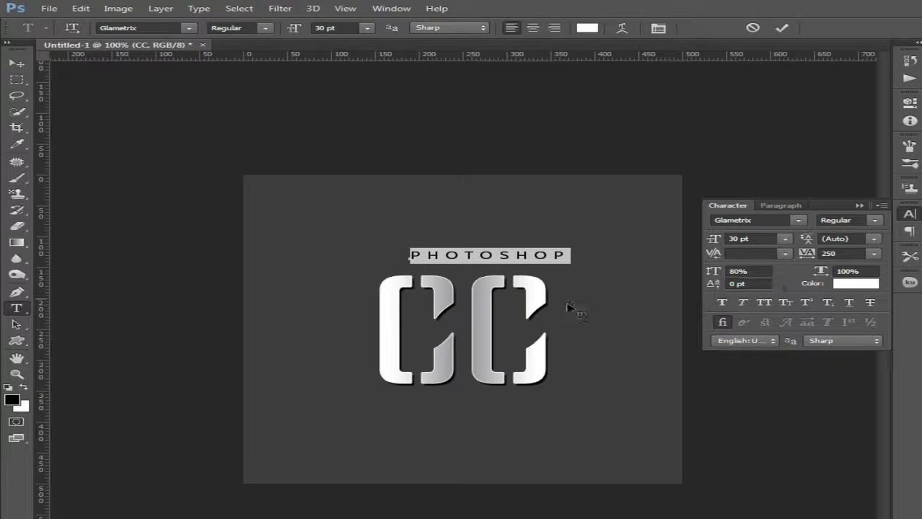
left_click_drag(567, 306, 541, 311)
left_click(22, 64)
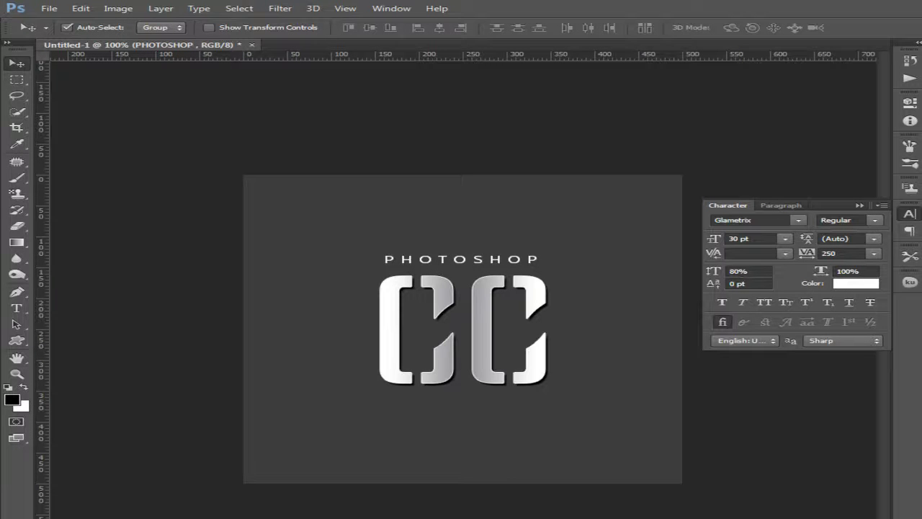
key("ctrl+alt+a")
Centre PHOTOSHOP over the CC and add a Normal 100% drop shadow at 90°, 2 px
left_click(439, 27)
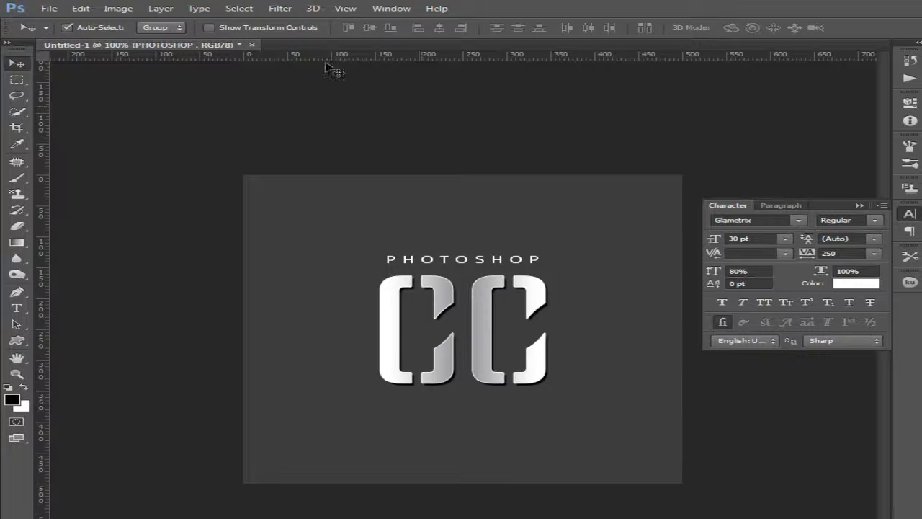
left_click(160, 8)
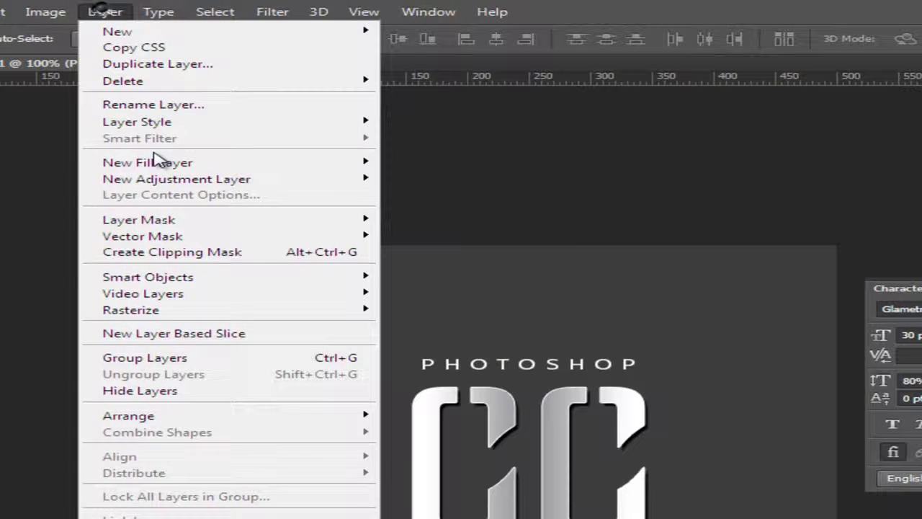
mouse_move(136, 121)
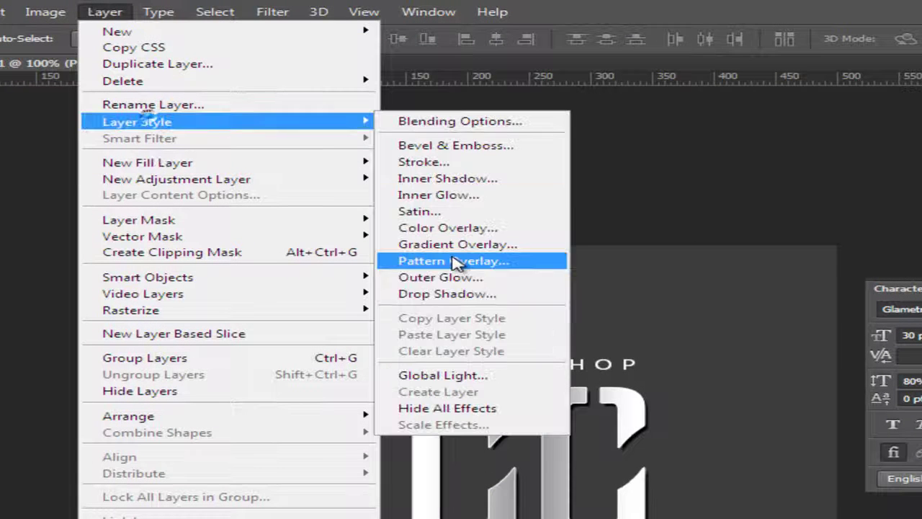
left_click(459, 298)
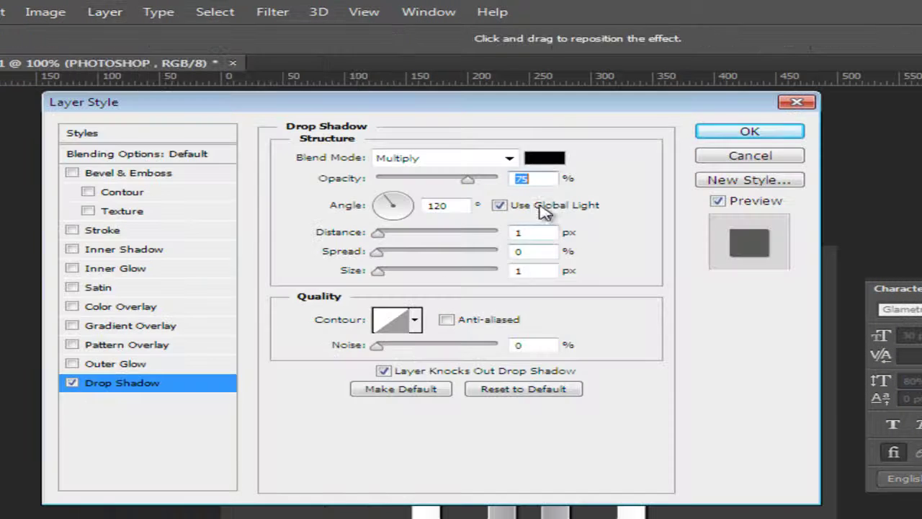
left_click_drag(468, 179, 533, 180)
left_click(509, 158)
scroll(463, 189, "up", 3)
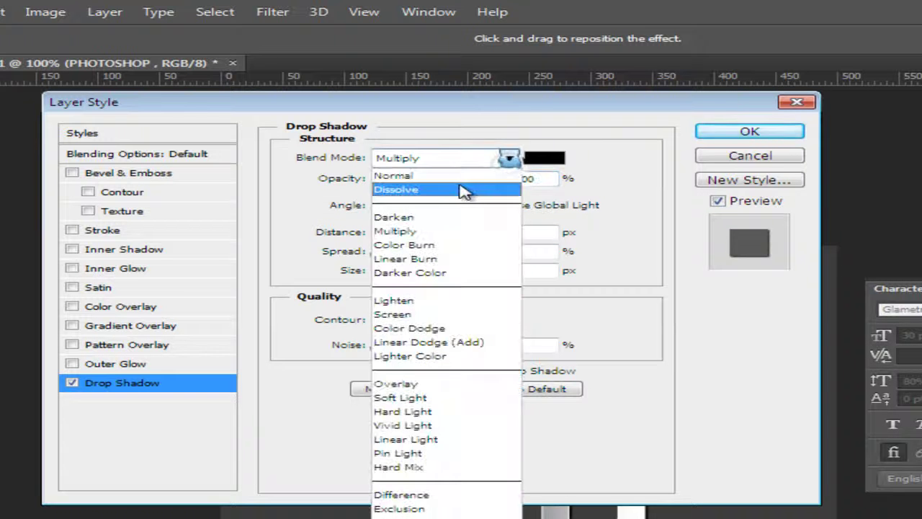
left_click(446, 175)
left_click(499, 206)
double_click(436, 206)
type("90")
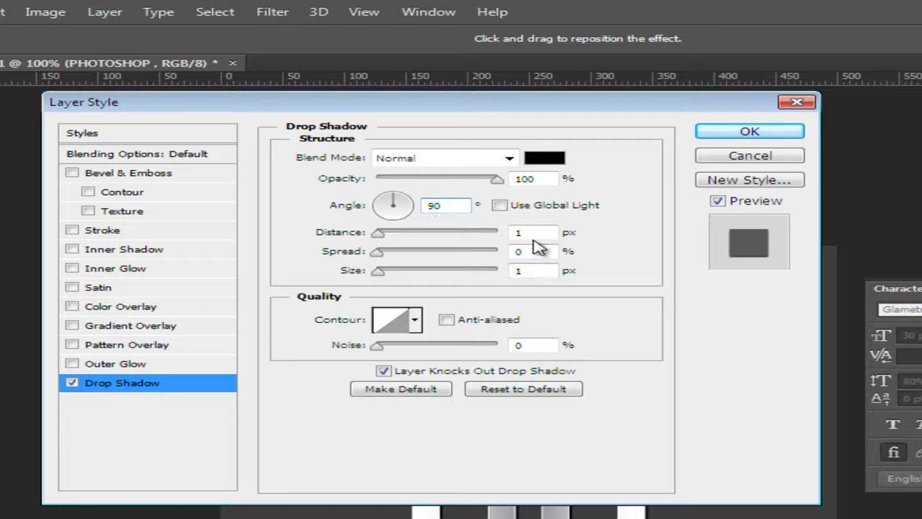
double_click(526, 234)
type("2")
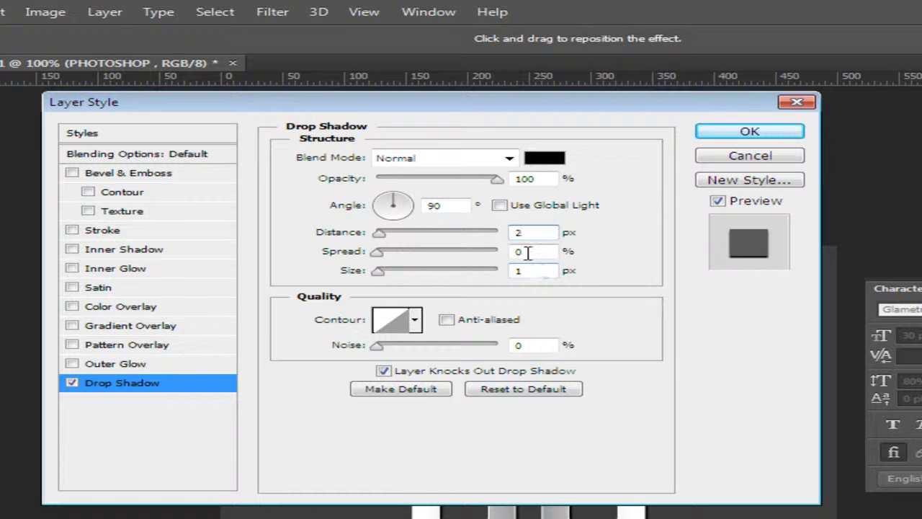
type("5")
left_click(736, 134)
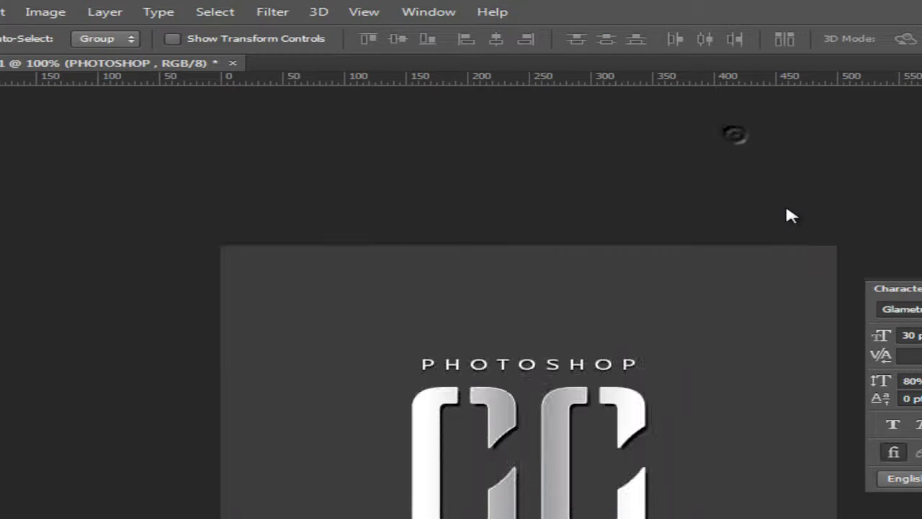
Duplicate the PHOTOSHOP layer and move the copy centred below the CC letters
left_click(112, 12)
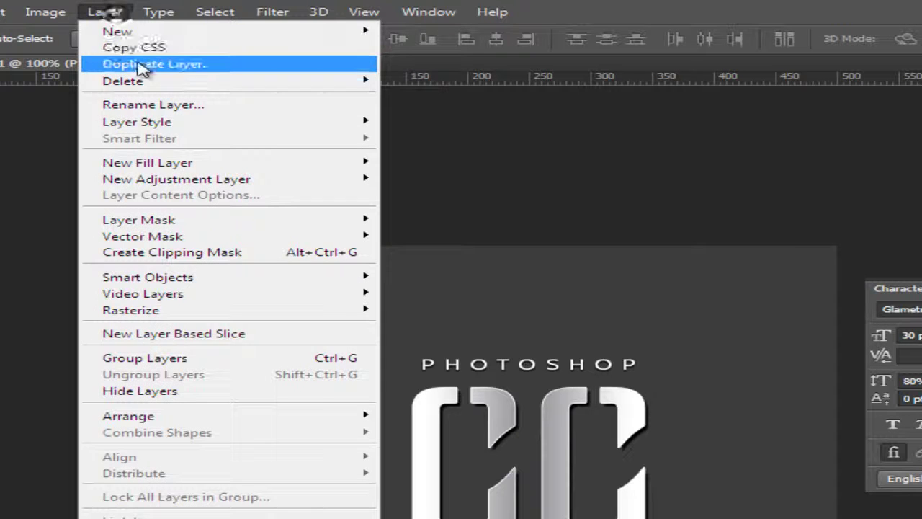
left_click(140, 65)
left_click(731, 268)
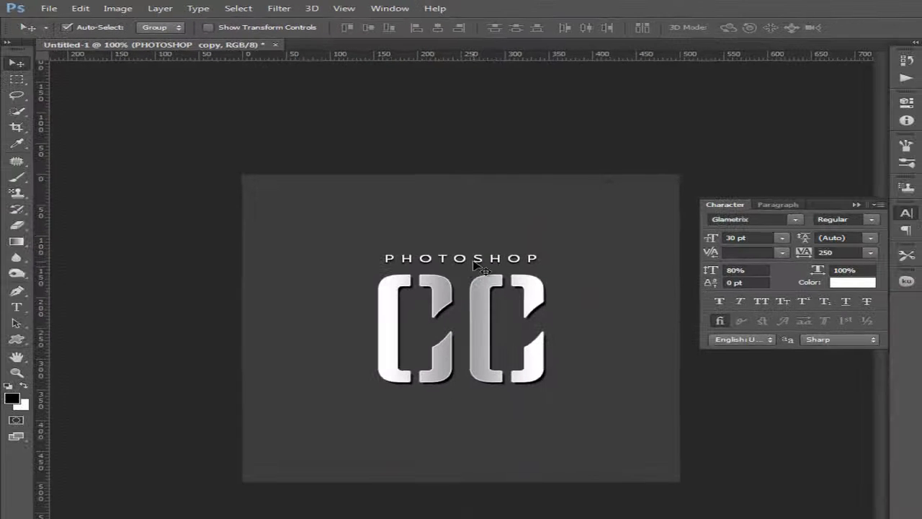
left_click_drag(473, 265, 483, 405)
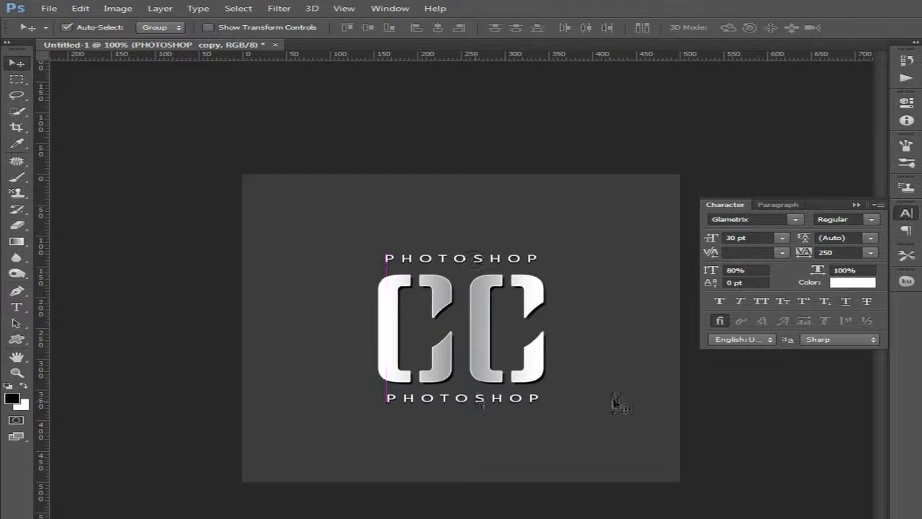
left_click(475, 85)
left_click(437, 29)
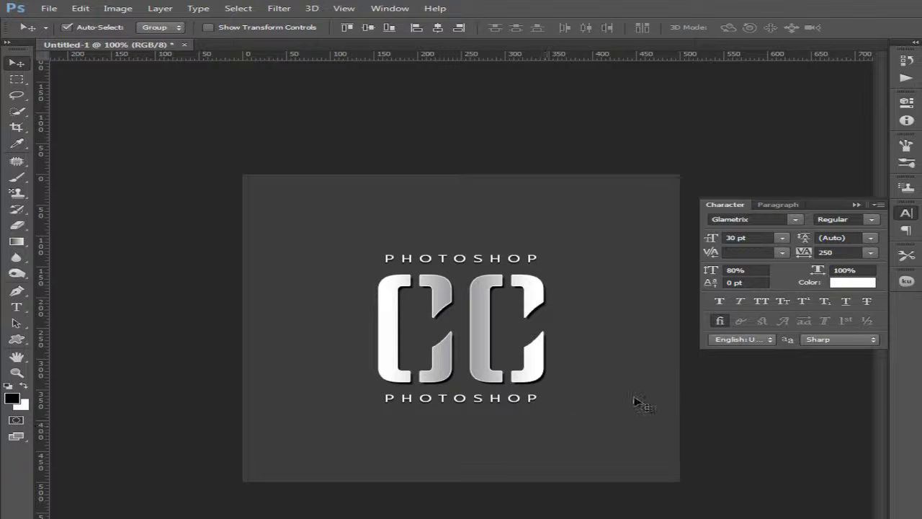
key("ctrl+z")
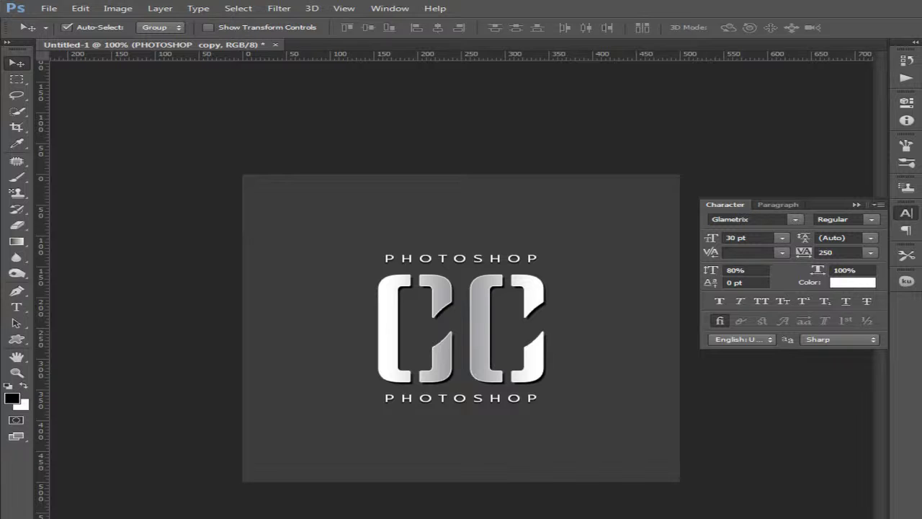
Copy the word 'TUTORIALS' from the notes
key("alt+Tab")
left_click_drag(398, 499, 317, 501)
key("ctrl+c")
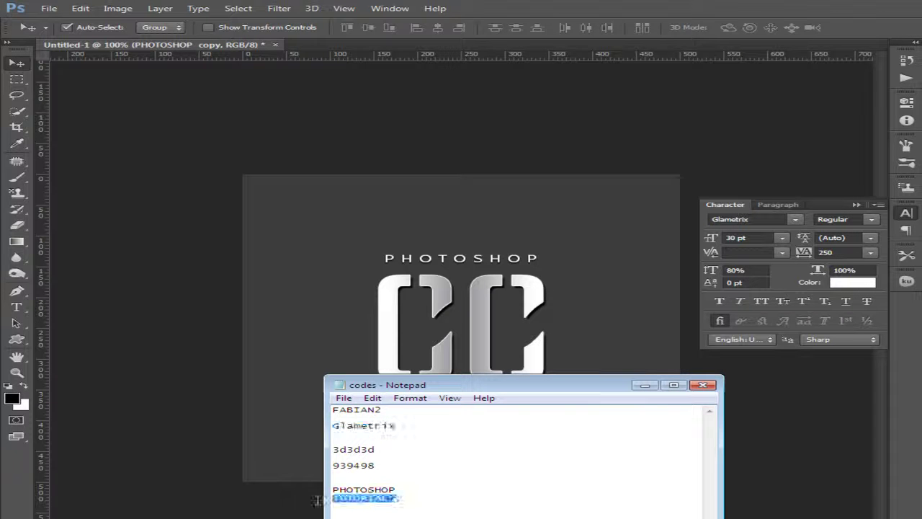
key("alt+Tab")
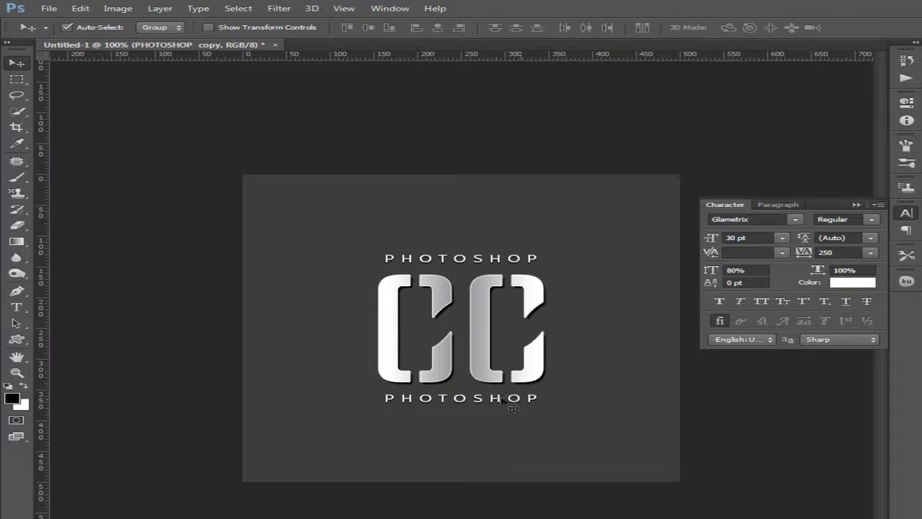
Replace the lower PHOTOSHOP text with the copied word TUTORIALS
left_click(15, 307)
left_click(440, 398)
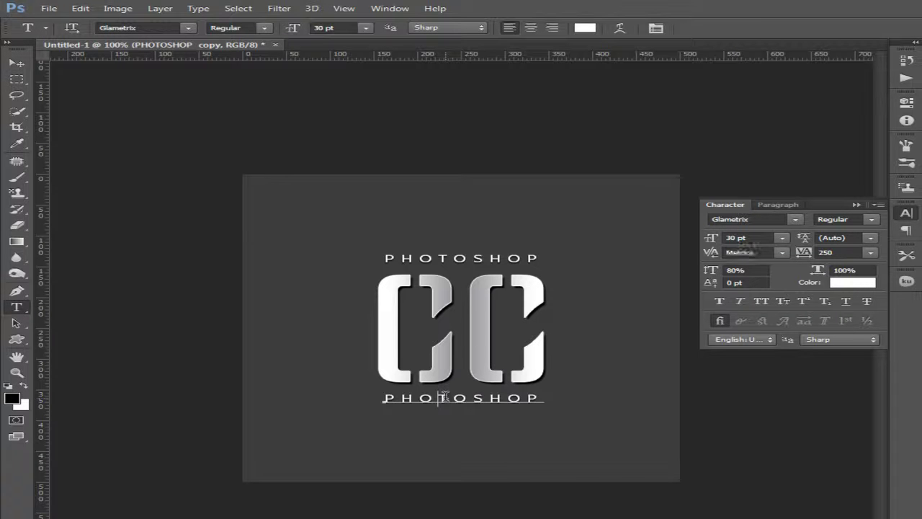
left_click_drag(541, 402, 354, 406)
key("ctrl+v")
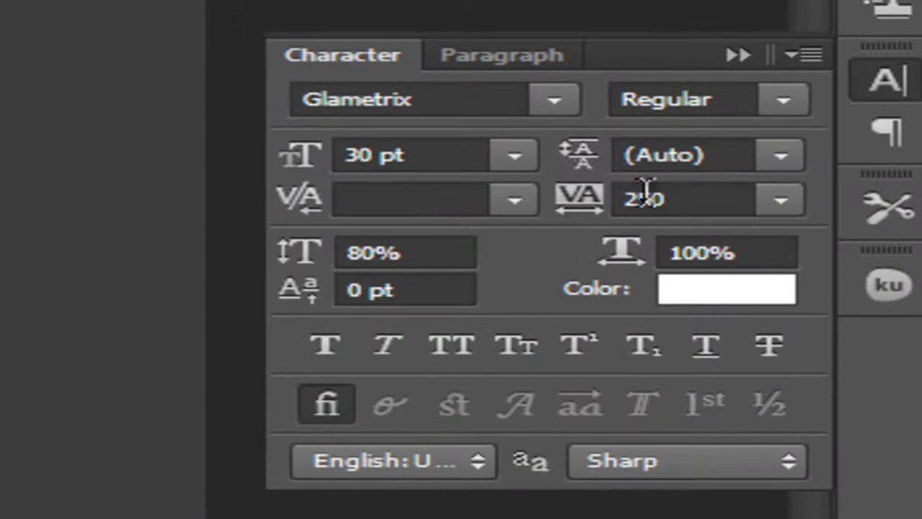
Set TUTORIALS tracking to 270, commit it, and nudge it right to centre it under the CC logo
left_click(650, 191)
left_click_drag(652, 195, 636, 195)
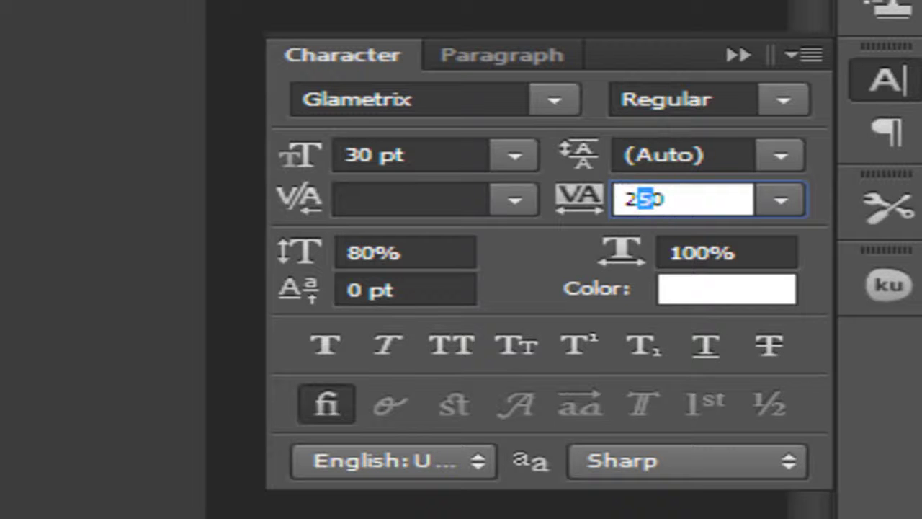
key("Return")
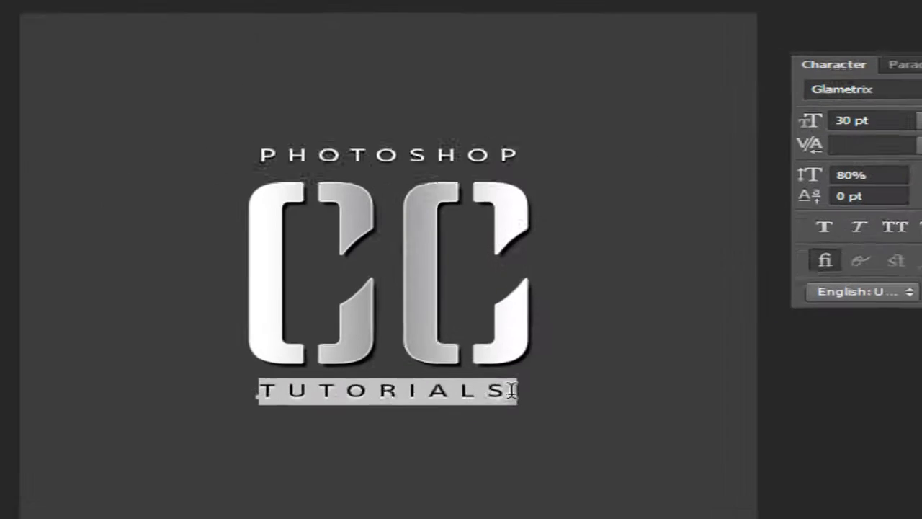
key("ctrl+Return")
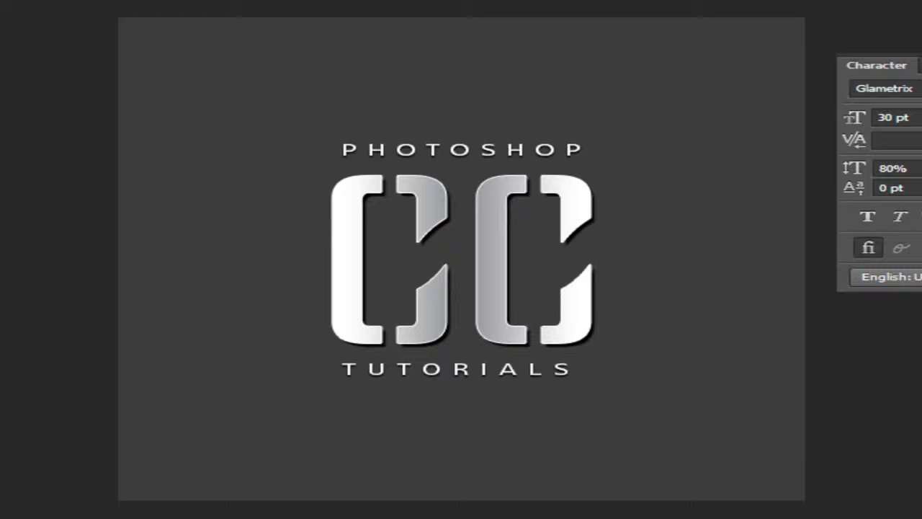
key("shift+Right")
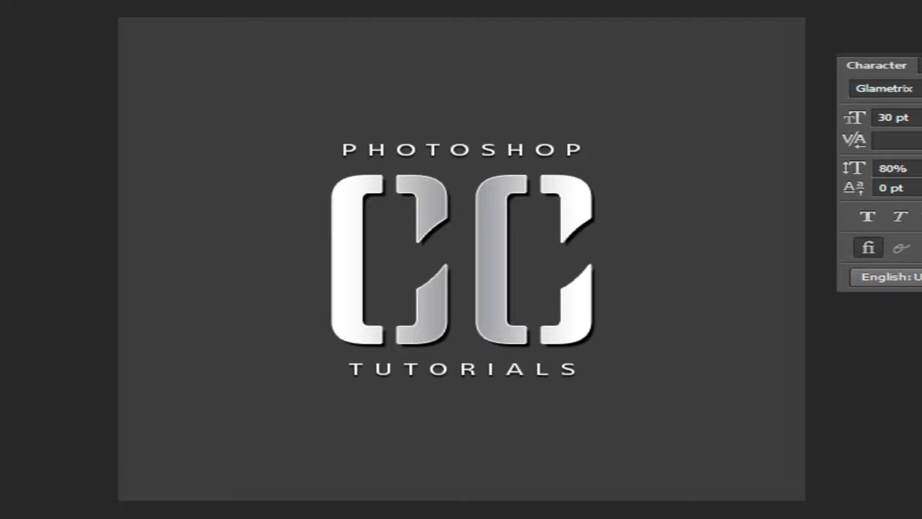